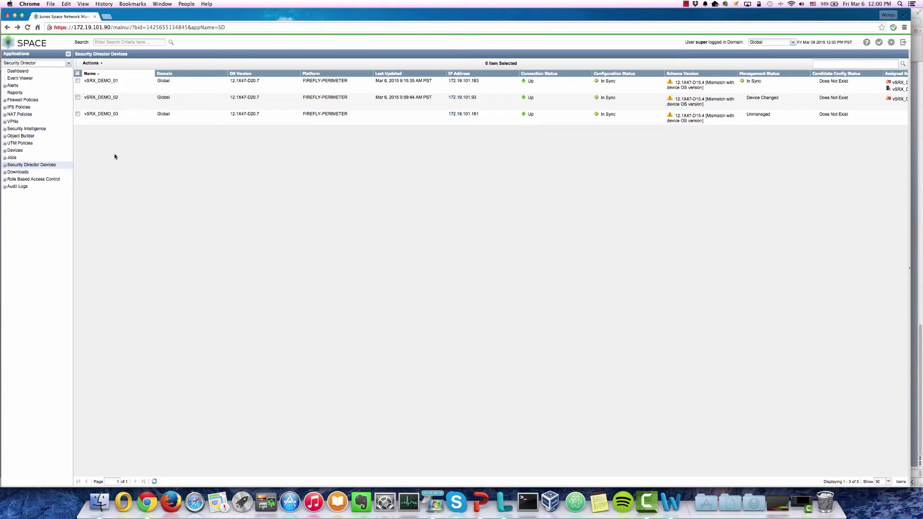
# Open the Security Director dashboard, followed by the Event Viewer.
pyautogui.click(24, 72)
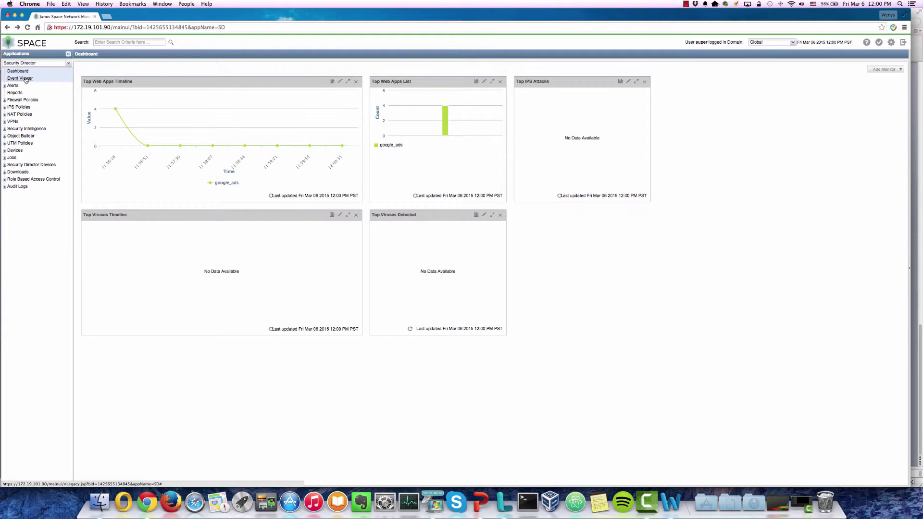
pyautogui.click(26, 79)
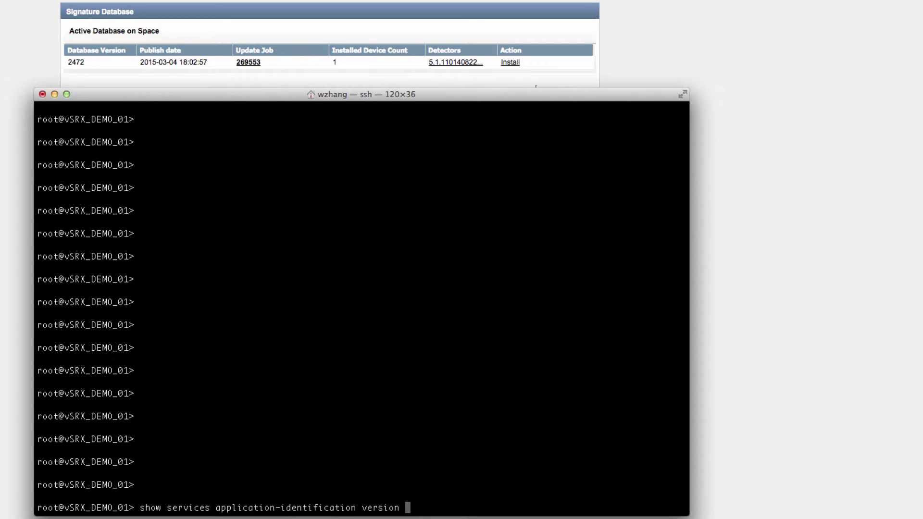
# Query the application-identification version on vSRX_DEMO_01 in the terminal, and return to the Security Director dashboard.
pyautogui.press('Return')
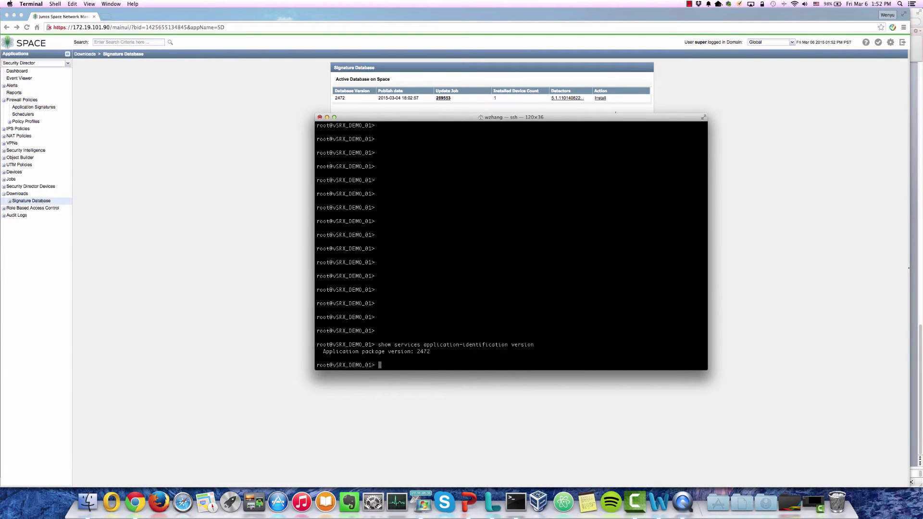
pyautogui.click(17, 70)
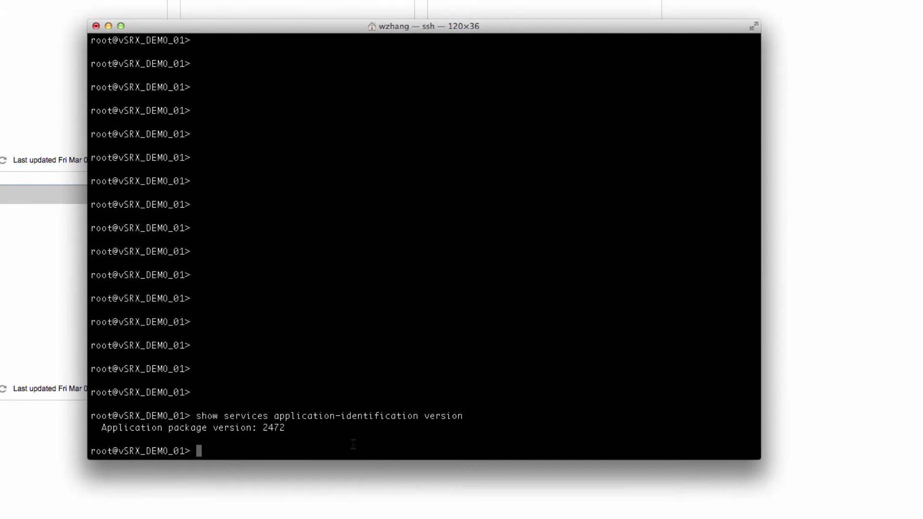
# In the vSRX_DEMO_01 terminal, enable application-tracking on the security zone trust, commit the change and exit configuration mode.
pyautogui.write('config')
pyautogui.press('Return')
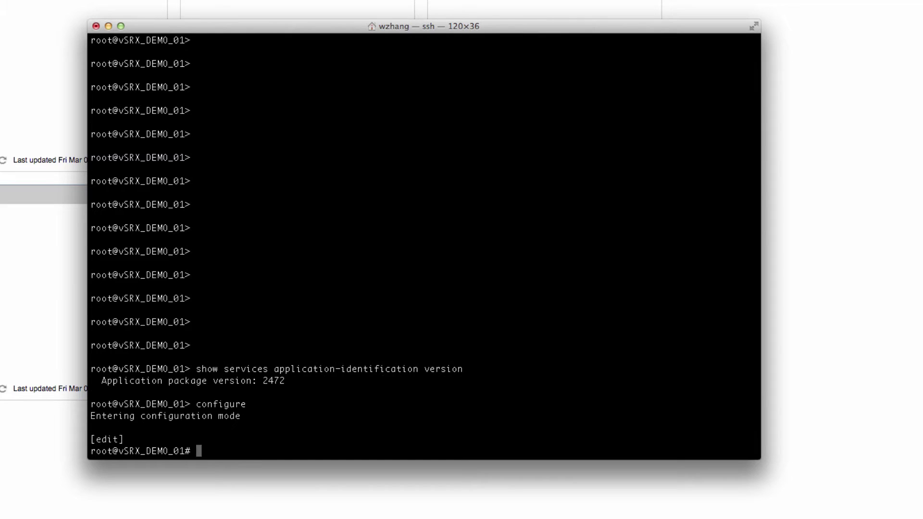
pyautogui.write('set security zones security-zone trust application-tracking')
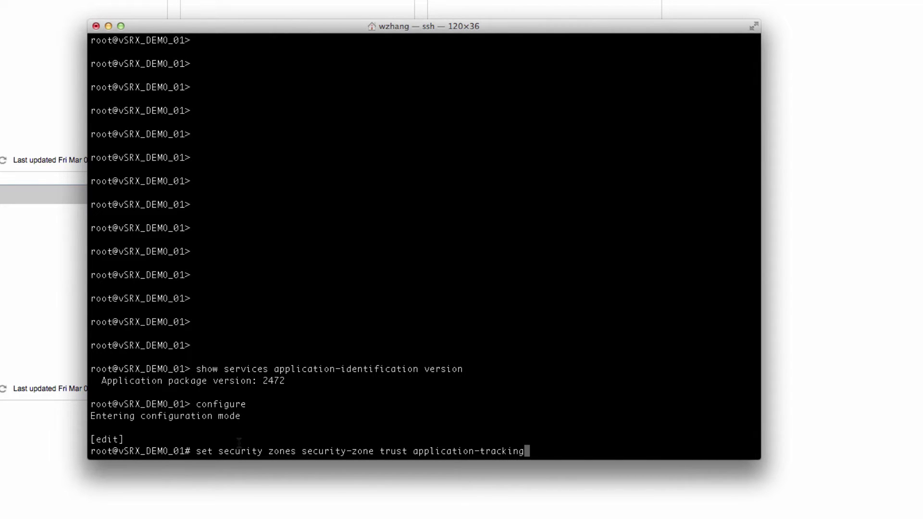
pyautogui.press('Return')
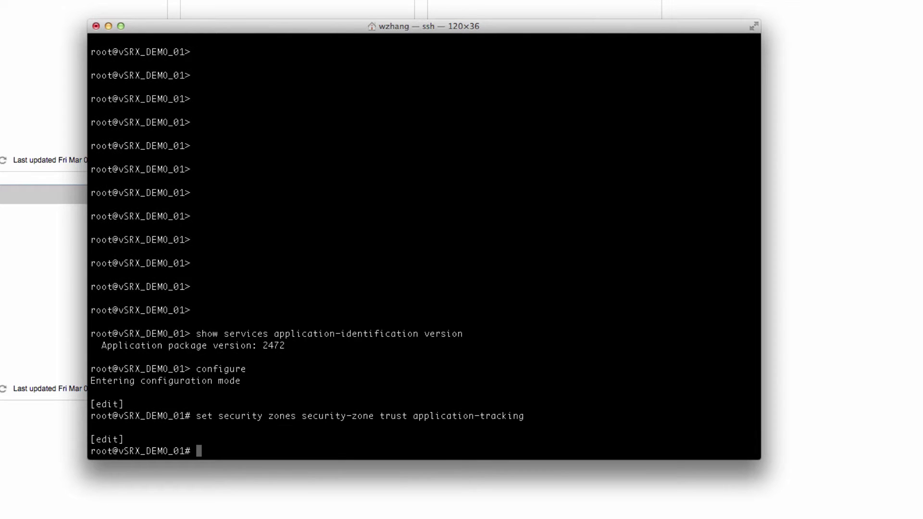
pyautogui.write('commit')
pyautogui.press('Return')
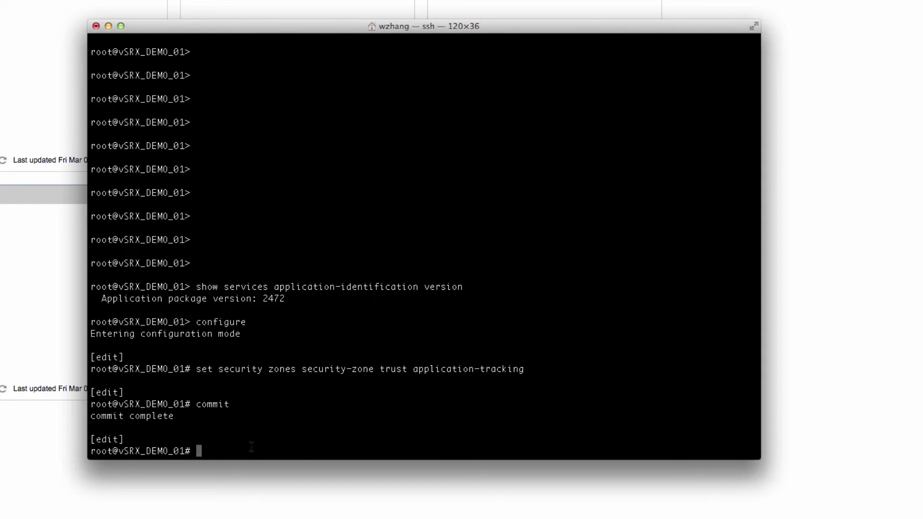
pyautogui.write('exit')
pyautogui.press('Return')
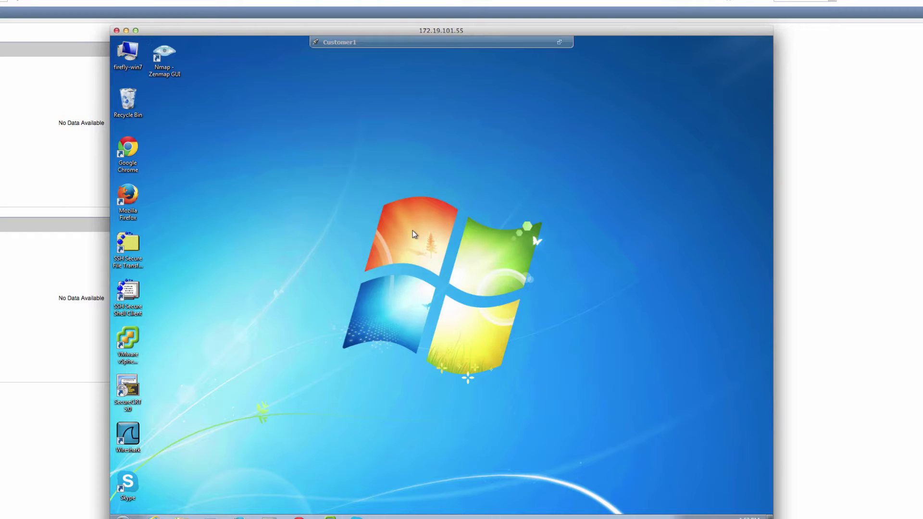
# On the remote Windows desktop 172.19.101.55, open Amazon, Vimeo and Pandora in separate Chrome tabs.
pyautogui.moveTo(346, 30); pyautogui.dragTo(315, 9)
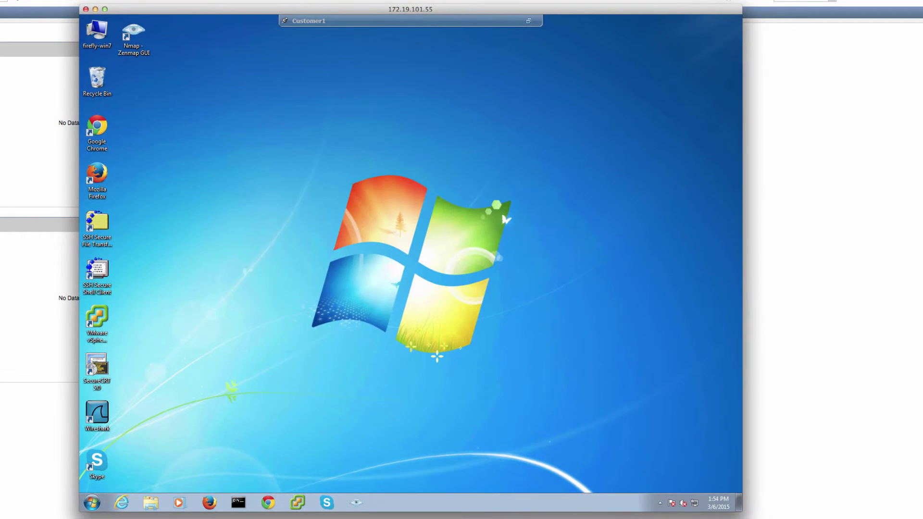
pyautogui.click(269, 503)
pyautogui.click(161, 48)
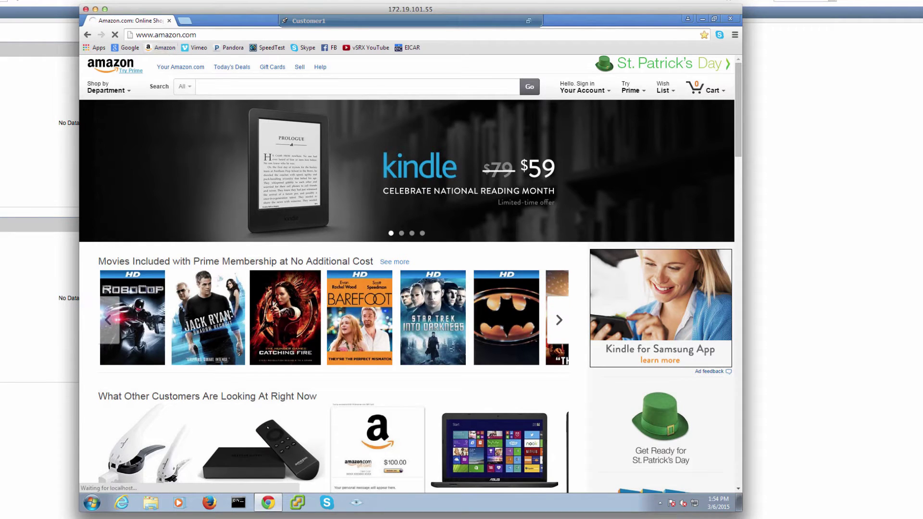
pyautogui.click(185, 22)
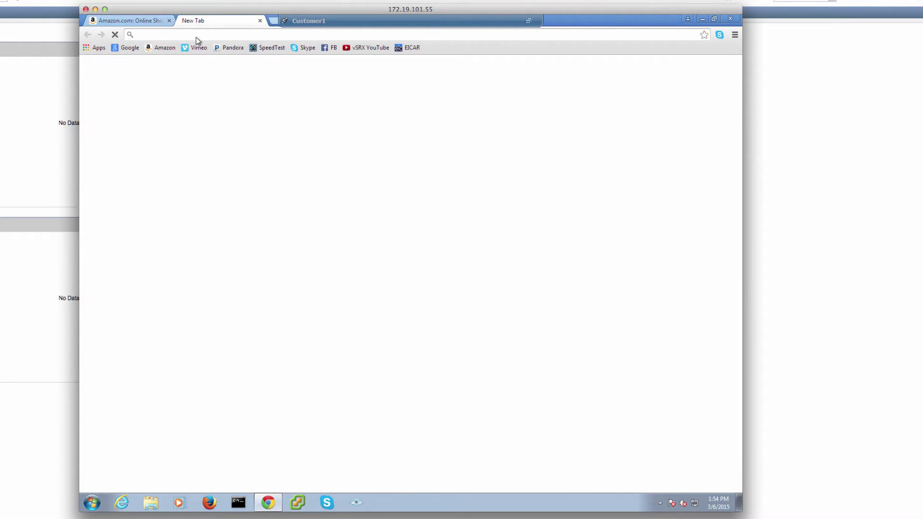
pyautogui.click(196, 48)
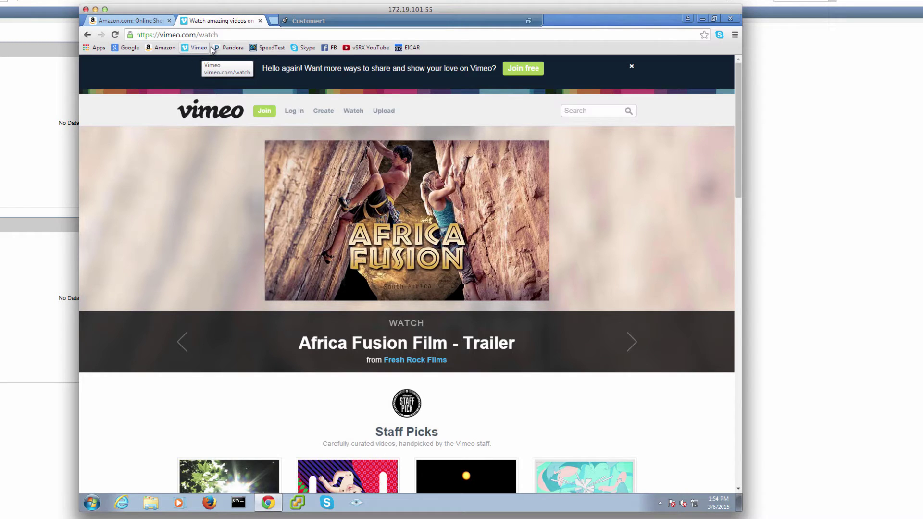
pyautogui.hotkey('ctrl', 't')
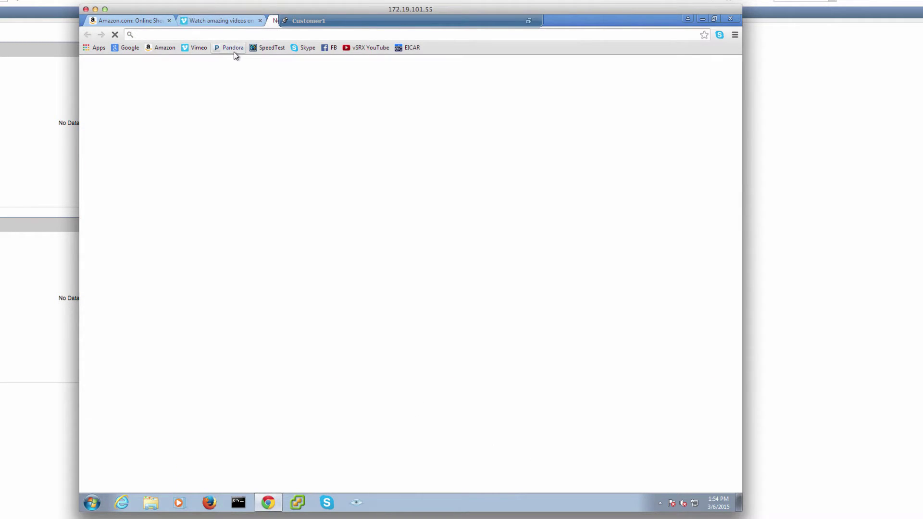
pyautogui.click(230, 50)
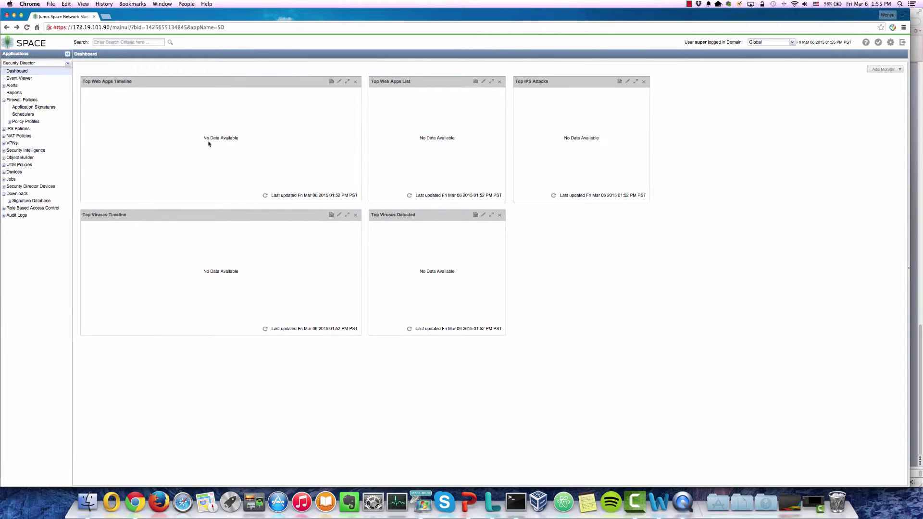
# Refresh the Top Web Apps Timeline and Top Web Apps List monitors on the Security Director dashboard and examine the applications.
pyautogui.click(266, 196)
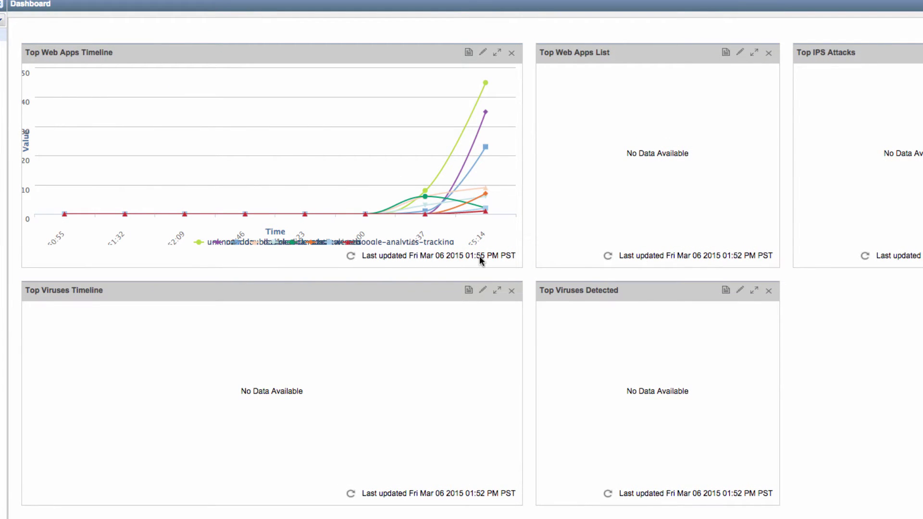
pyautogui.click(608, 256)
pyautogui.click(351, 257)
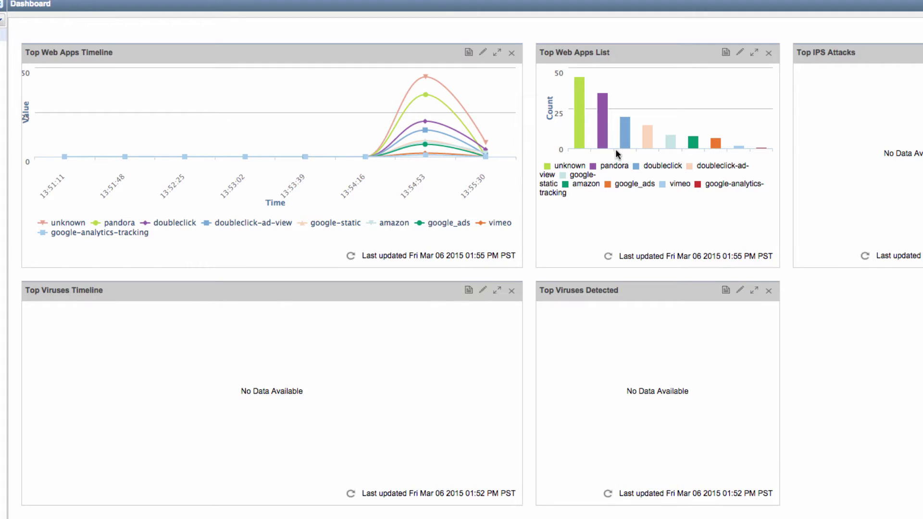
pyautogui.moveTo(605, 147)
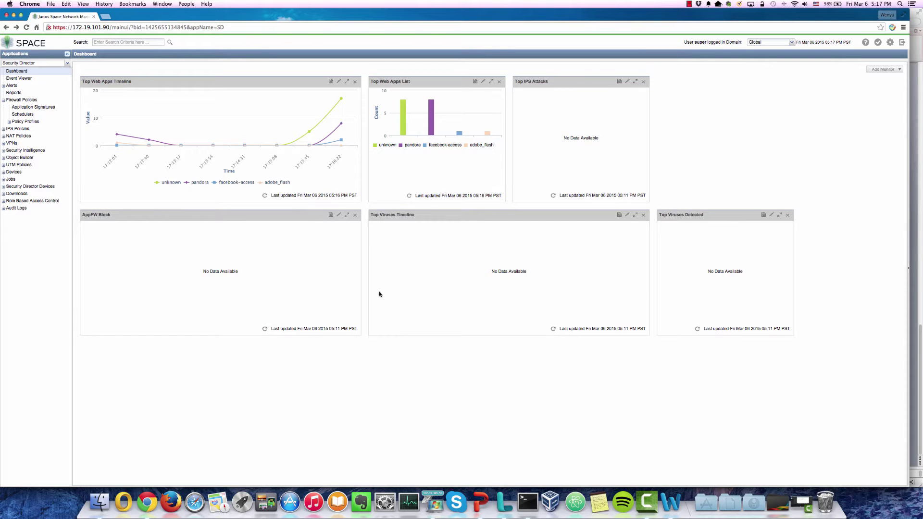
# Check Pandora playback on the remote Windows desktop, and refresh the AppFW Block monitor on the Security Director dashboard.
pyautogui.click(440, 508)
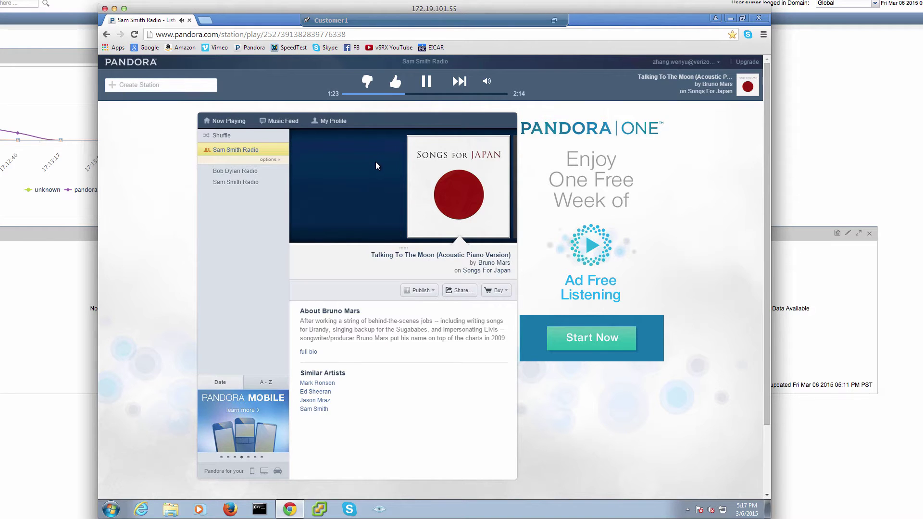
pyautogui.click(10, 272)
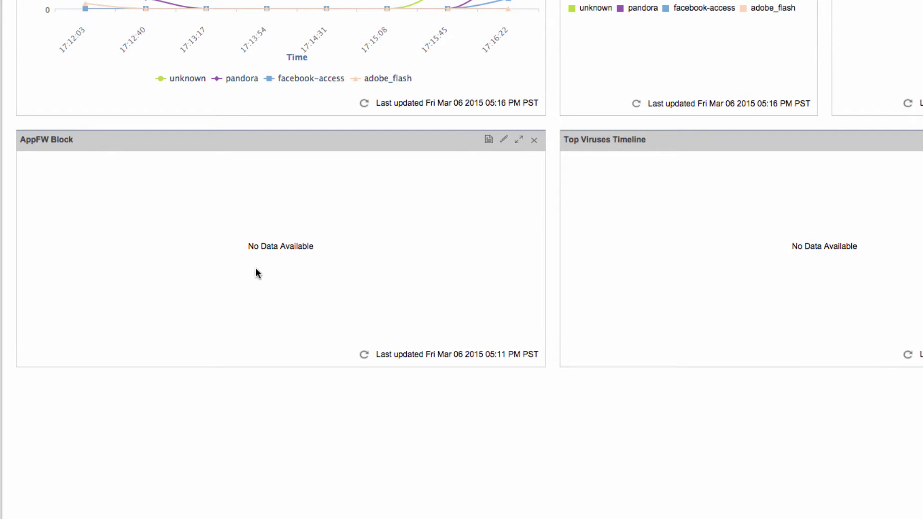
pyautogui.click(364, 355)
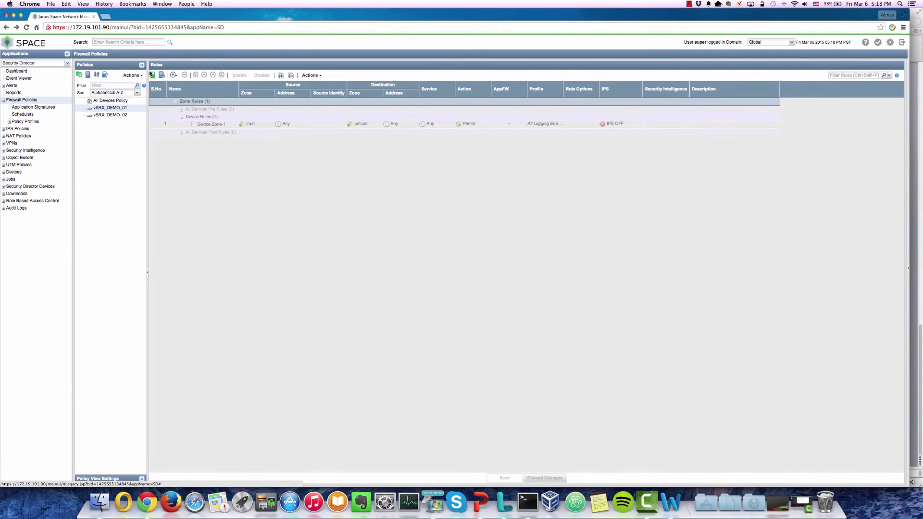
# Lock the vSRX_DEMO_01 firewall policy for editing and set the AppFW configuration of rule Device-Zone-1 to Black List.
pyautogui.click(152, 74)
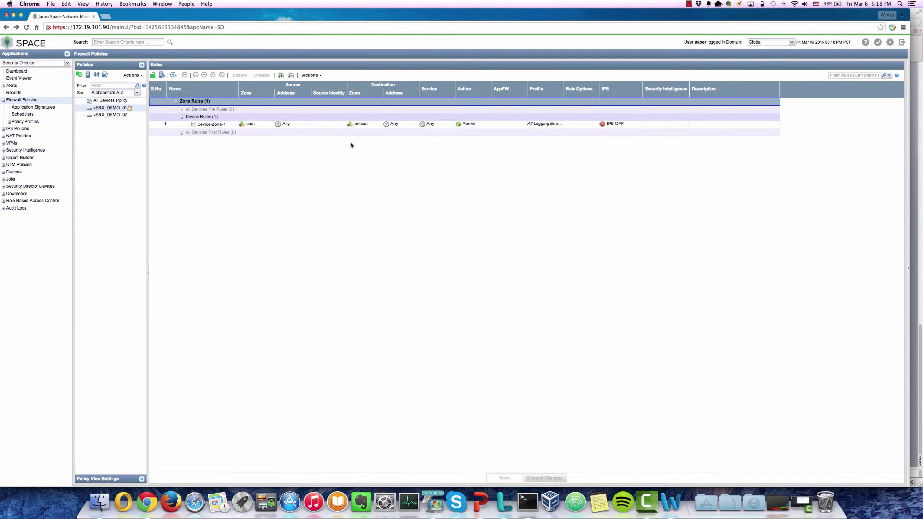
pyautogui.click(509, 126)
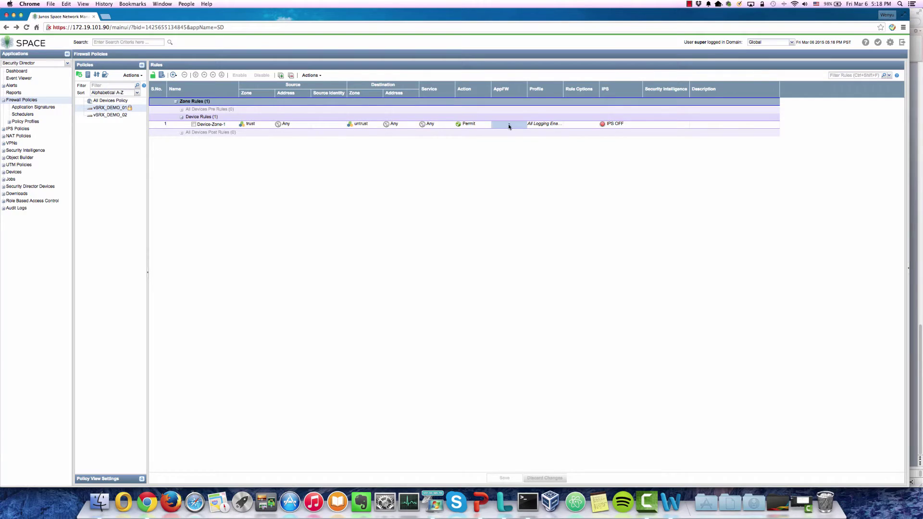
pyautogui.click(508, 125)
pyautogui.click(400, 187)
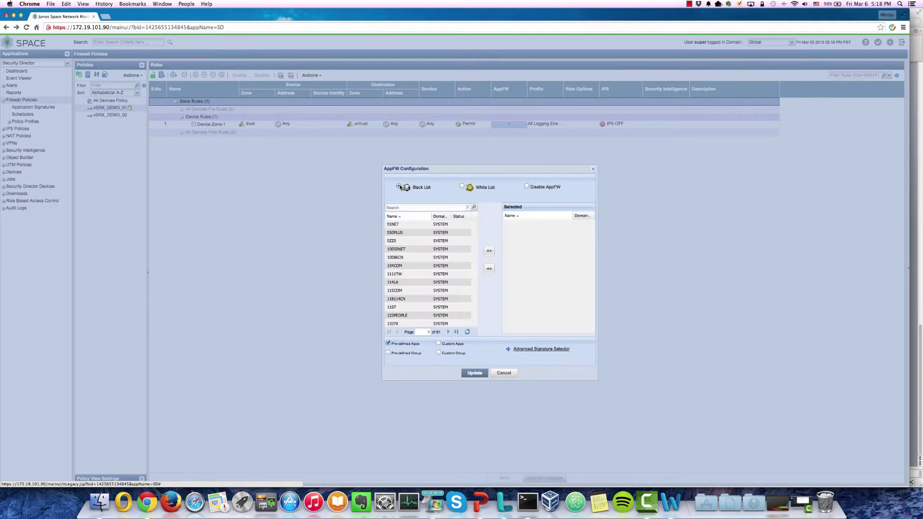
# Add the predefined application PANDORA to the AppFW black list, and save and unlock the policy.
pyautogui.click(422, 209)
pyautogui.write('P')
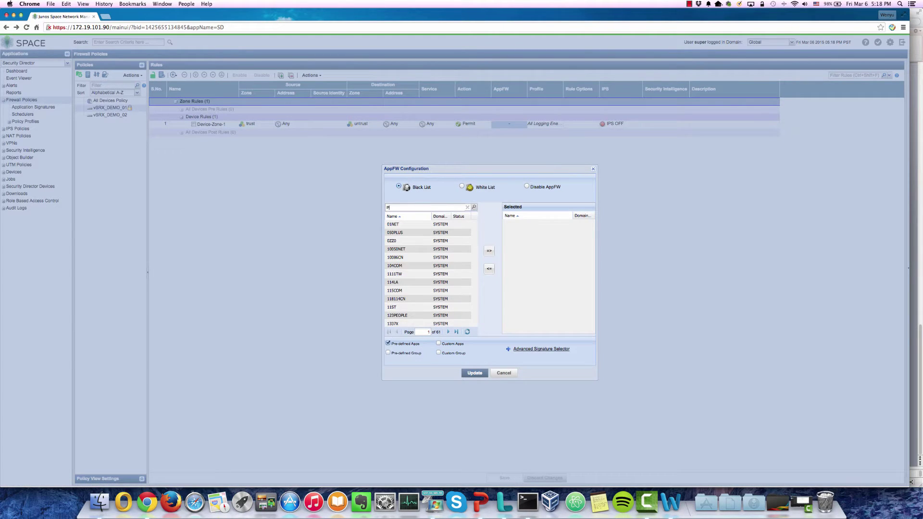
pyautogui.write('andora')
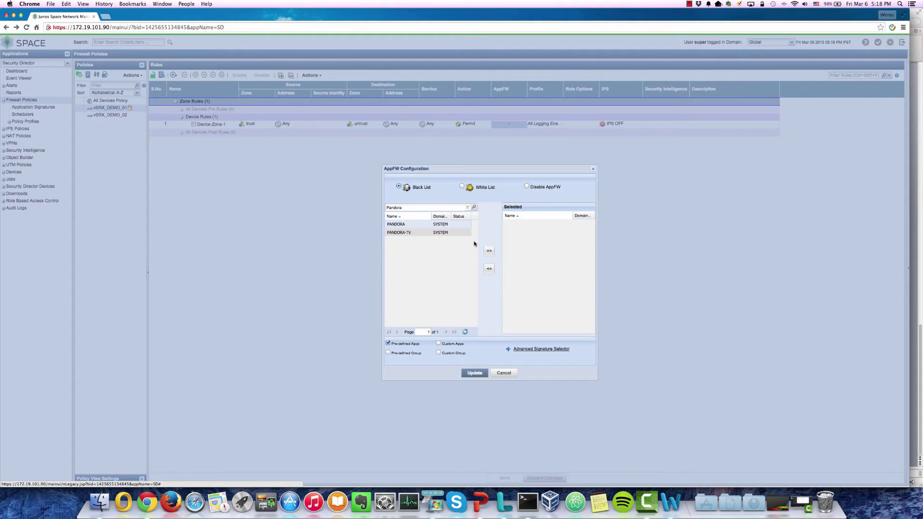
pyautogui.click(489, 251)
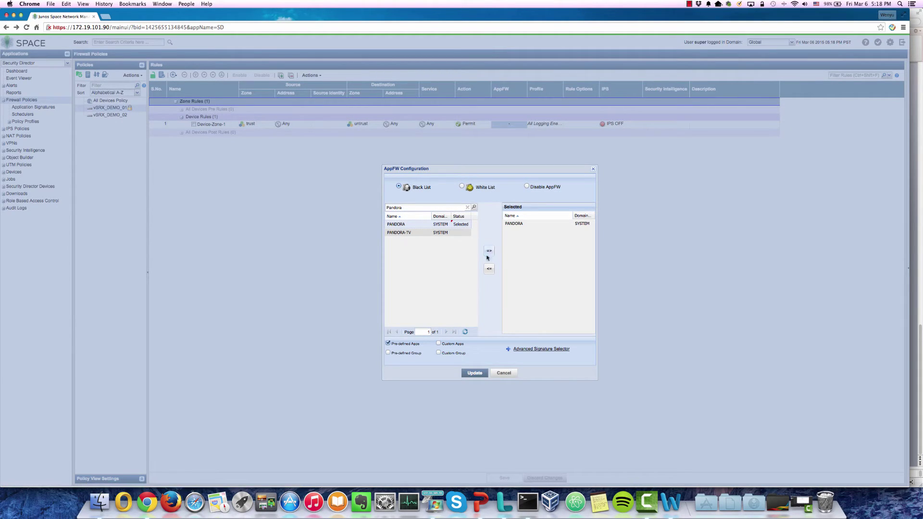
pyautogui.click(475, 373)
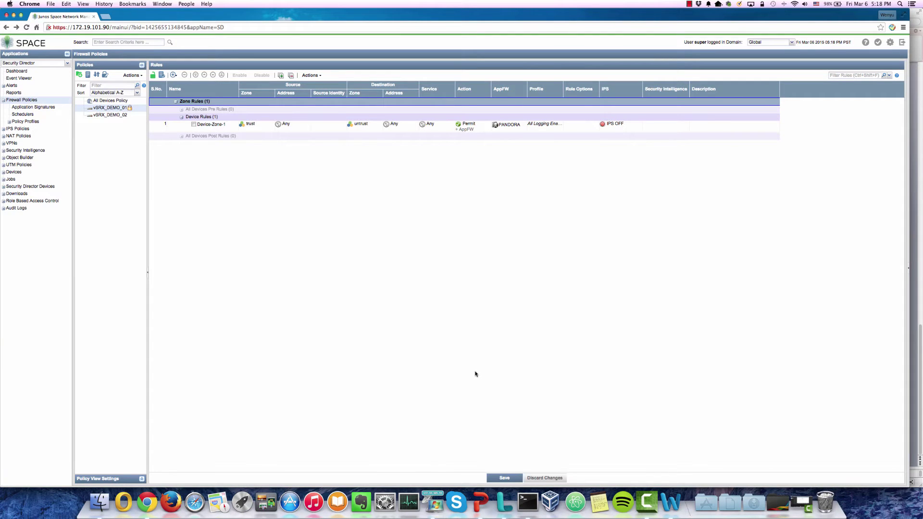
pyautogui.click(505, 478)
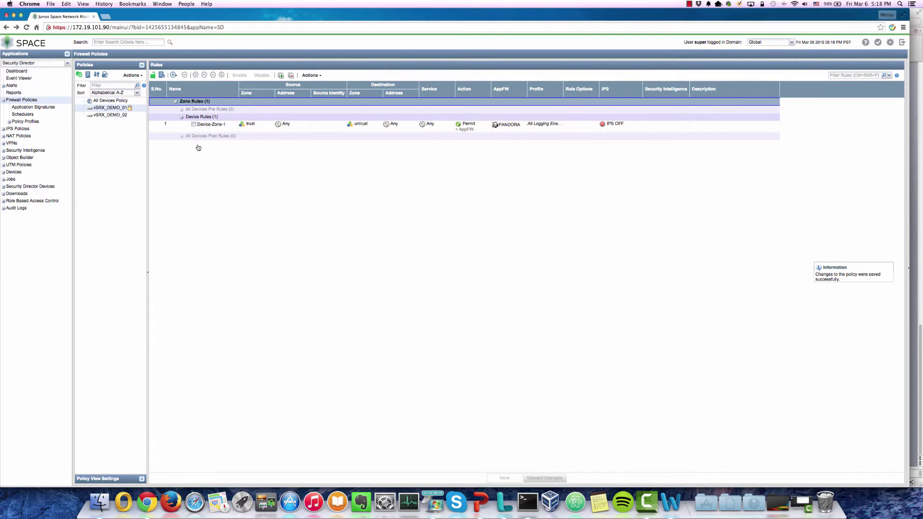
pyautogui.click(152, 75)
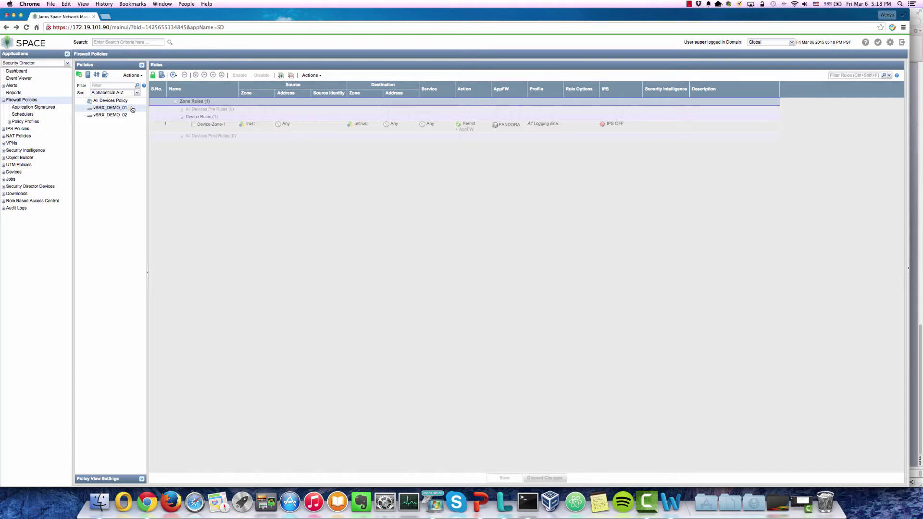
# Publish the vSRX_DEMO_01 firewall policy with a device update and close the job status.
pyautogui.rightClick(132, 109)
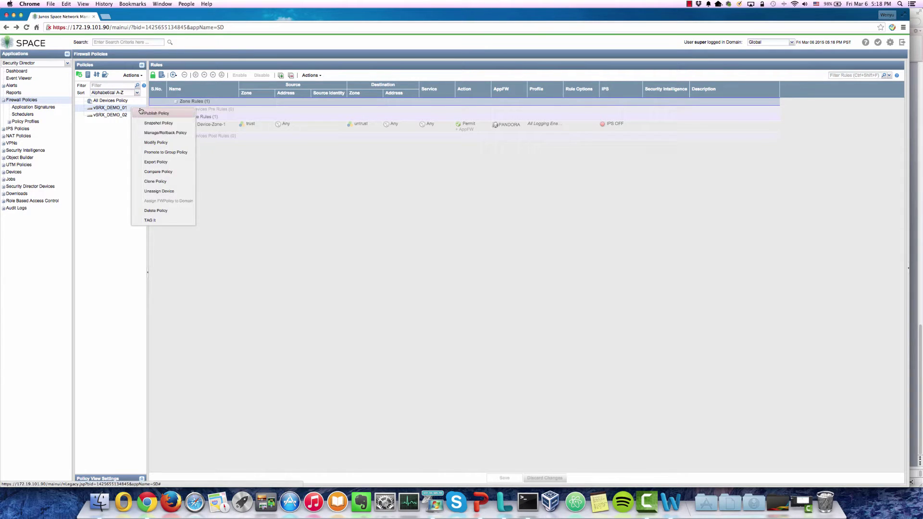
pyautogui.click(153, 113)
pyautogui.click(490, 481)
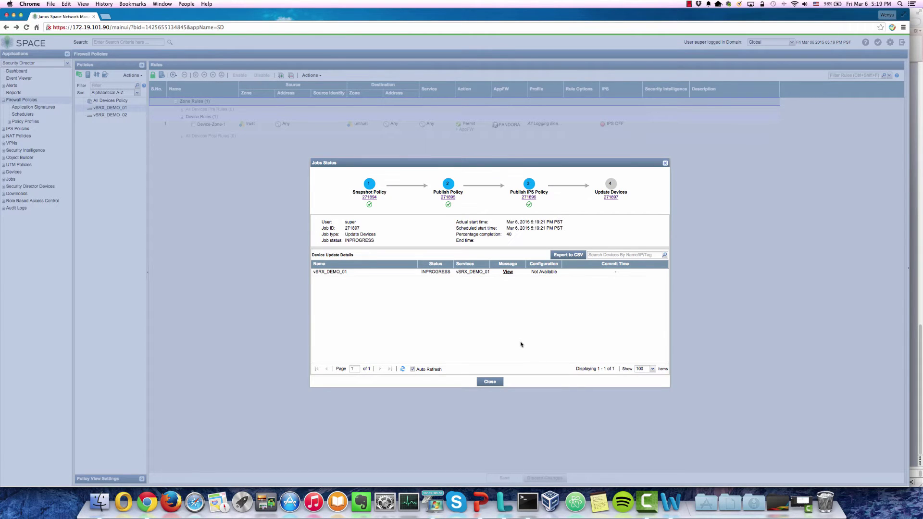
pyautogui.click(490, 382)
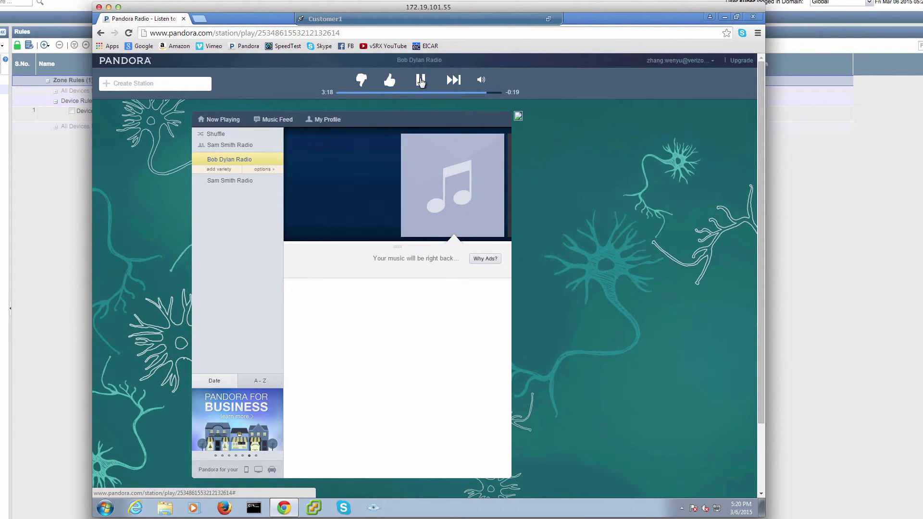
# Test the block by pausing and resuming Bob Dylan Radio in Pandora on the remote Windows desktop.
pyautogui.click(420, 81)
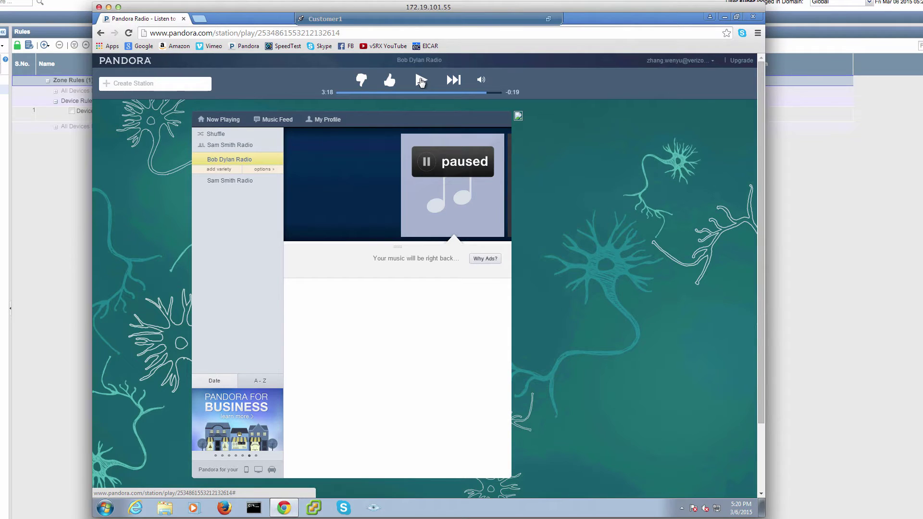
pyautogui.click(421, 81)
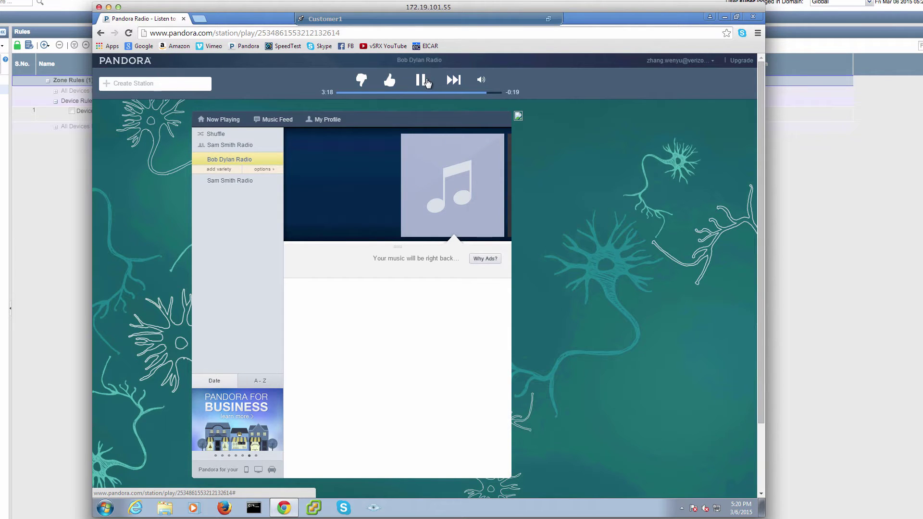
# Retry playback of Bob Dylan Radio in Pandora to check the application block again.
pyautogui.click(421, 81)
pyautogui.click(421, 81)
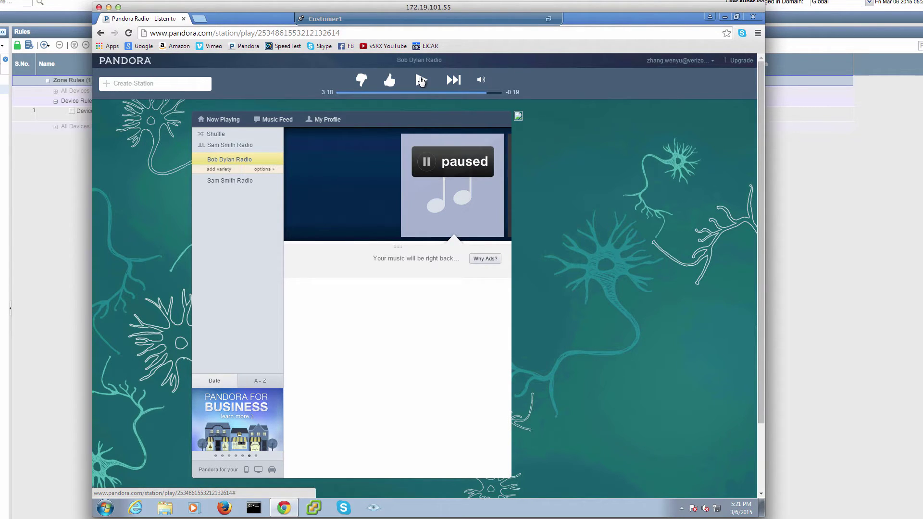
pyautogui.click(421, 81)
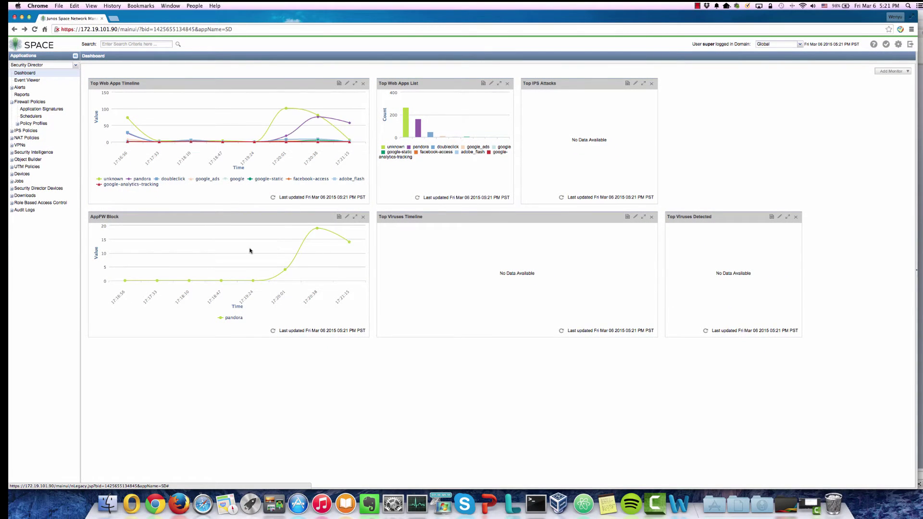
# Return to the Security Director dashboard, refresh the AppFW Block chart and examine its Pandora data points over time.
pyautogui.moveTo(304, 248)
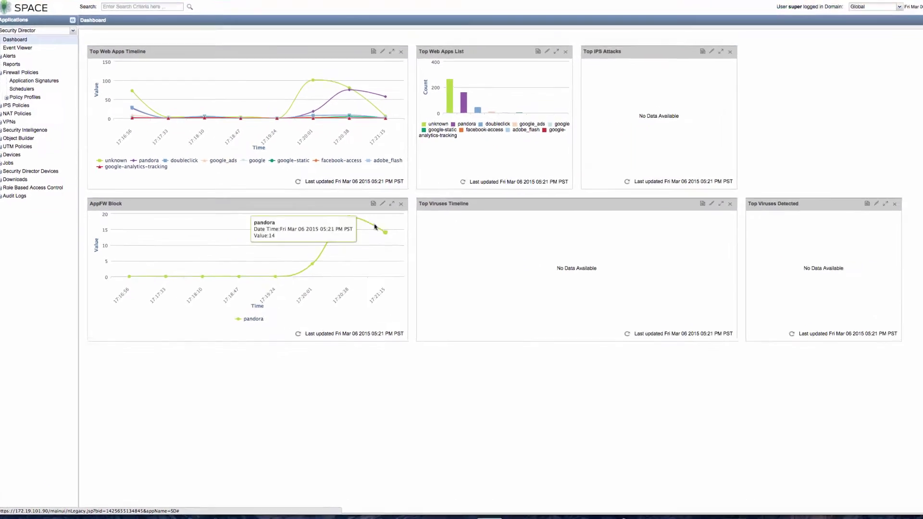
pyautogui.click(298, 333)
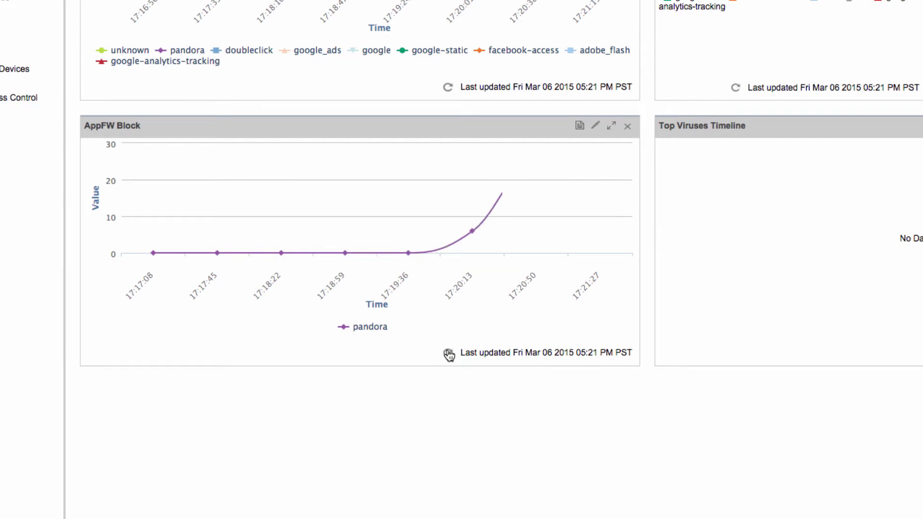
pyautogui.moveTo(470, 233)
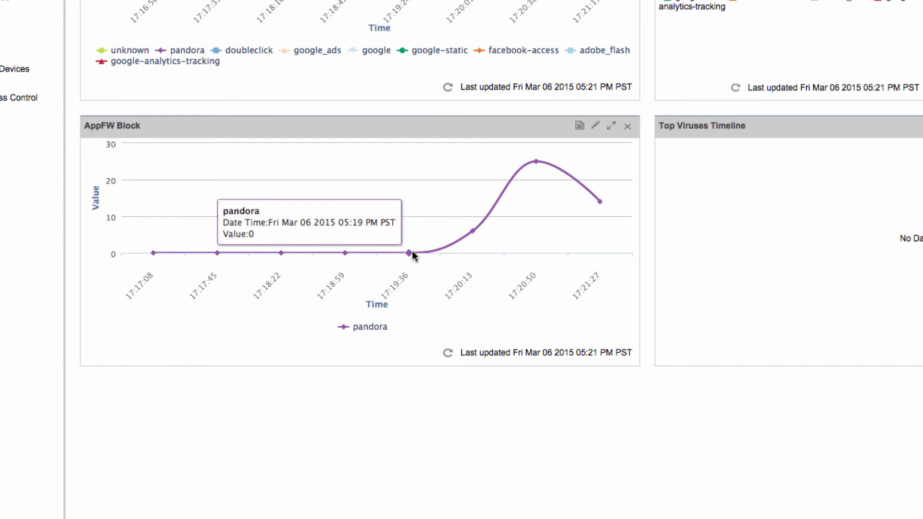
pyautogui.moveTo(533, 168)
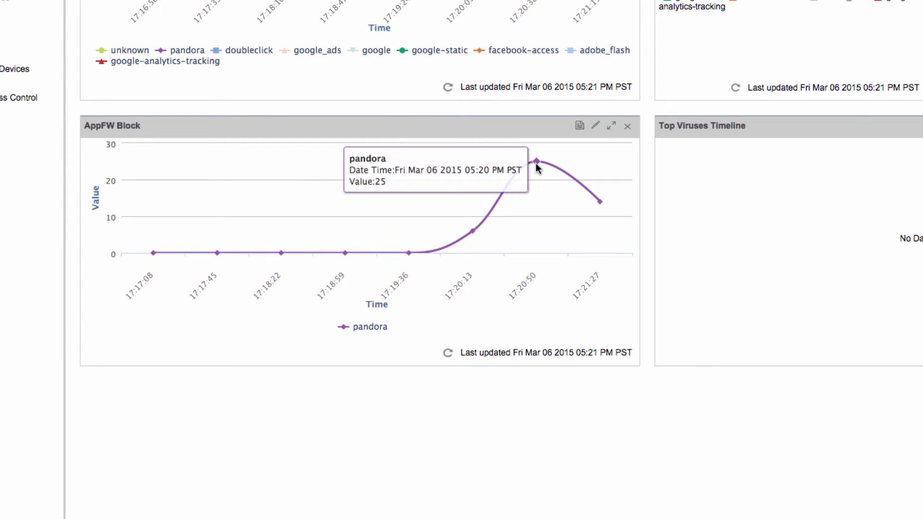
pyautogui.moveTo(587, 191)
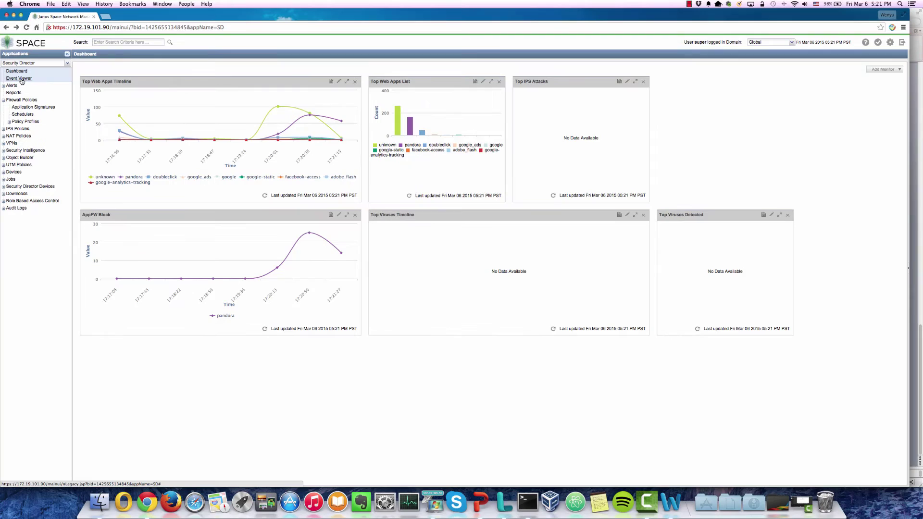
# Open the Event Viewer and inspect an RT_FLOW_SESSION_DENY event in the log.
pyautogui.click(22, 79)
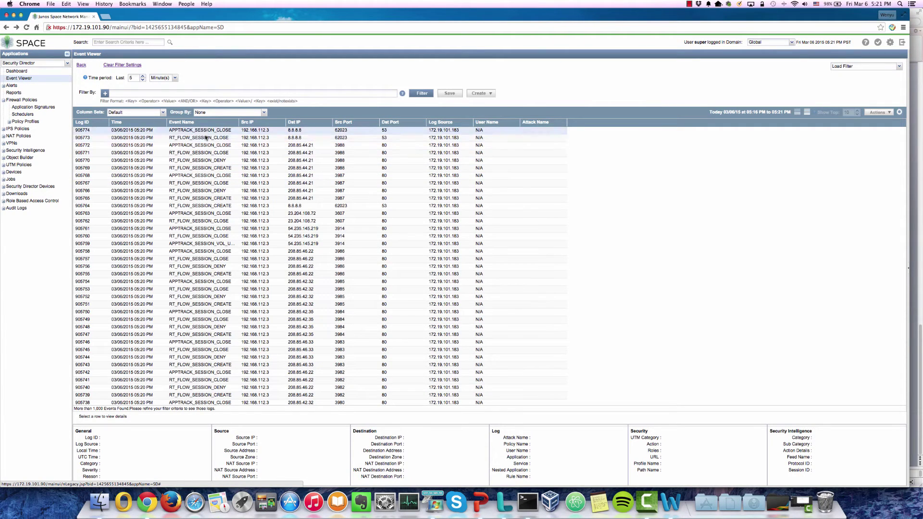
pyautogui.click(201, 192)
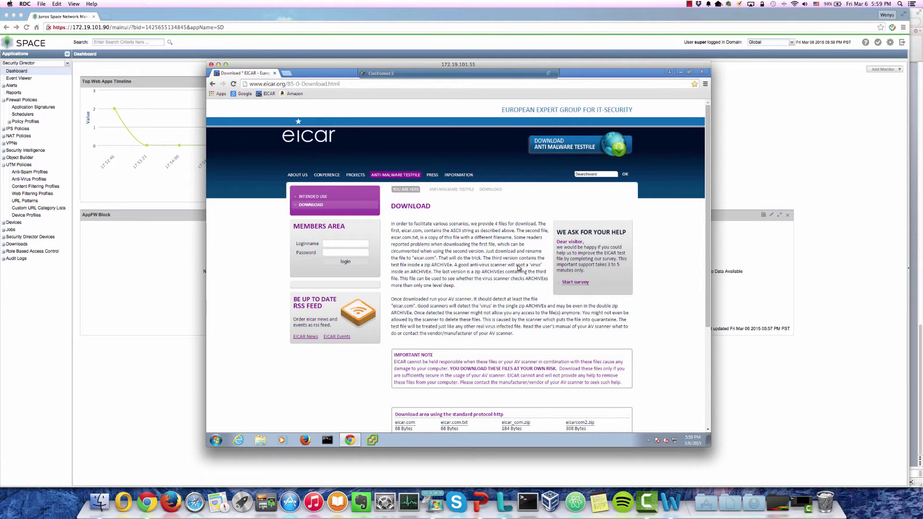
# Download the eicar.com test file over standard HTTP on the remote Windows desktop, and return to the Security Director dashboard.
pyautogui.scroll(-2, 518, 271)
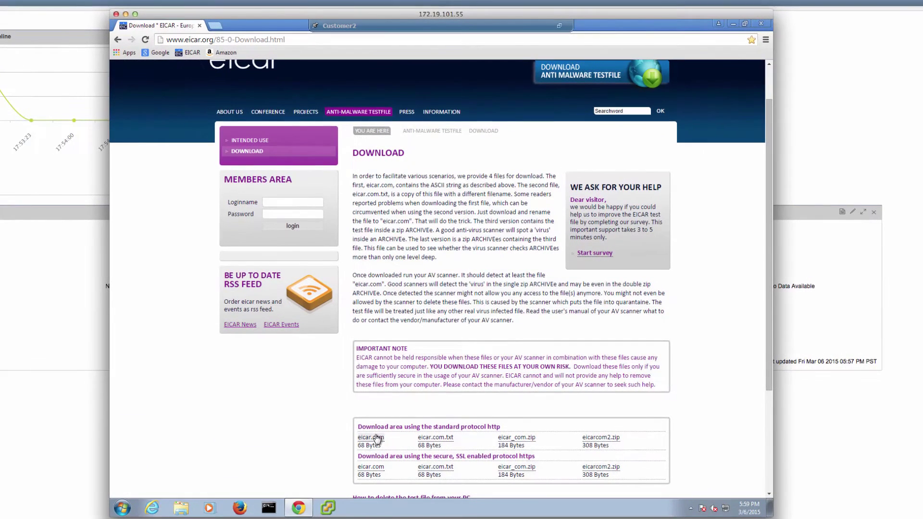
pyautogui.click(410, 387)
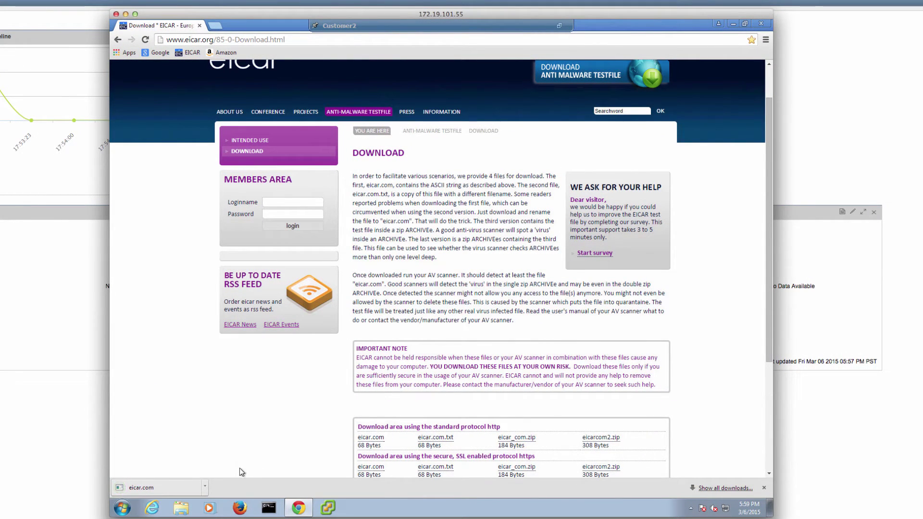
pyautogui.click(889, 322)
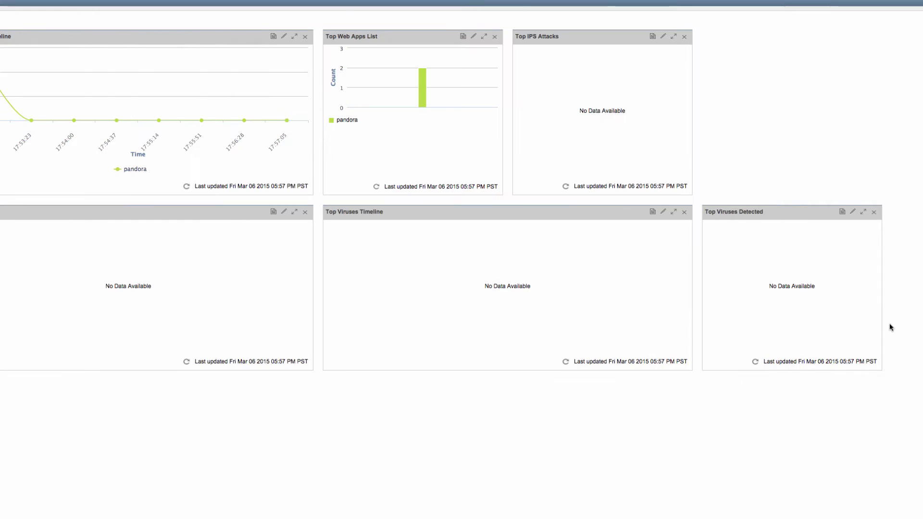
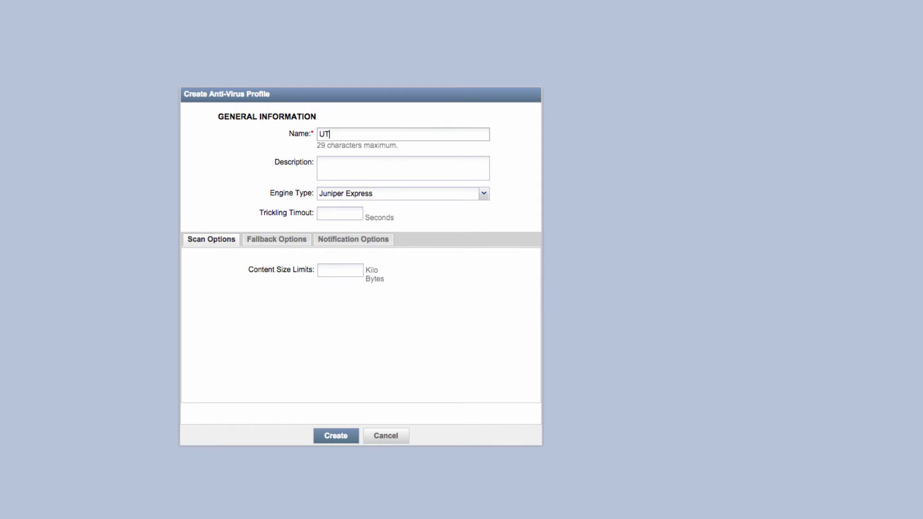
# Name the new anti-virus profile UTM_DEMO, select the Sophos engine and set the content size limit to 10000 kilobytes.
pyautogui.write('MO')
pyautogui.click(383, 200)
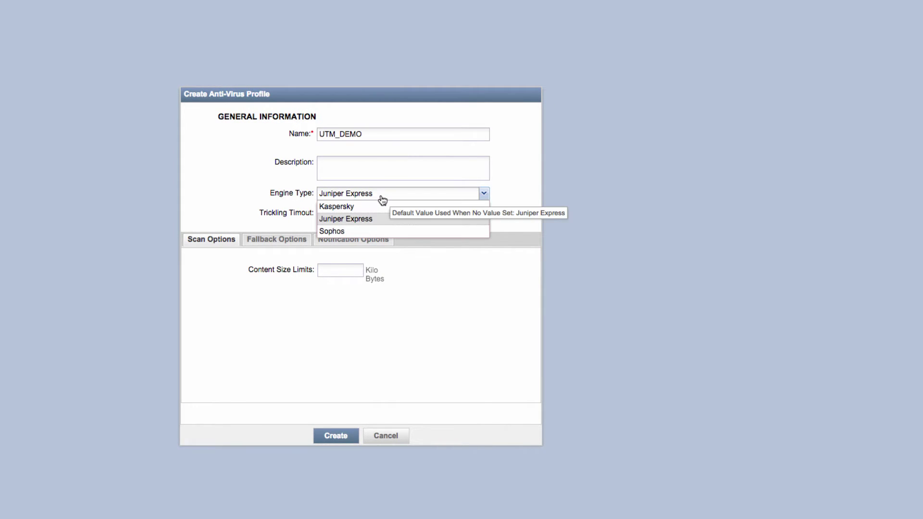
pyautogui.click(361, 231)
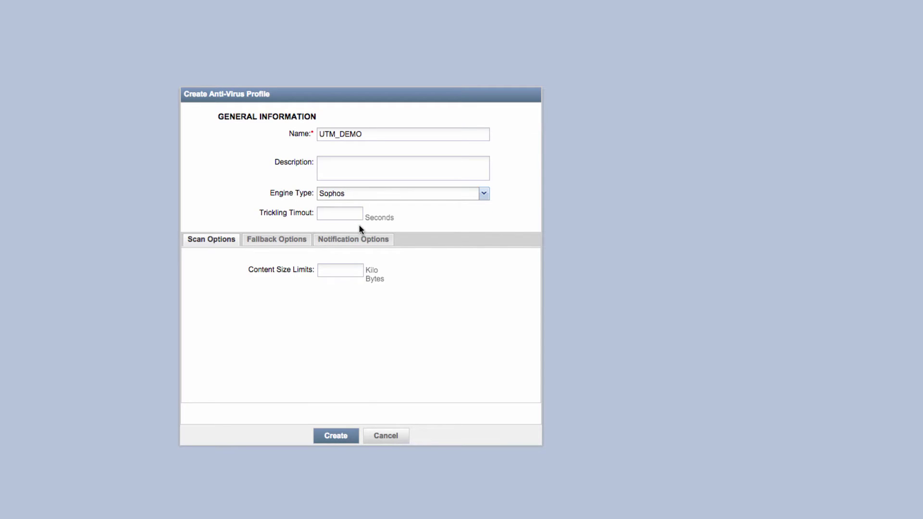
pyautogui.click(331, 269)
pyautogui.write('10000')
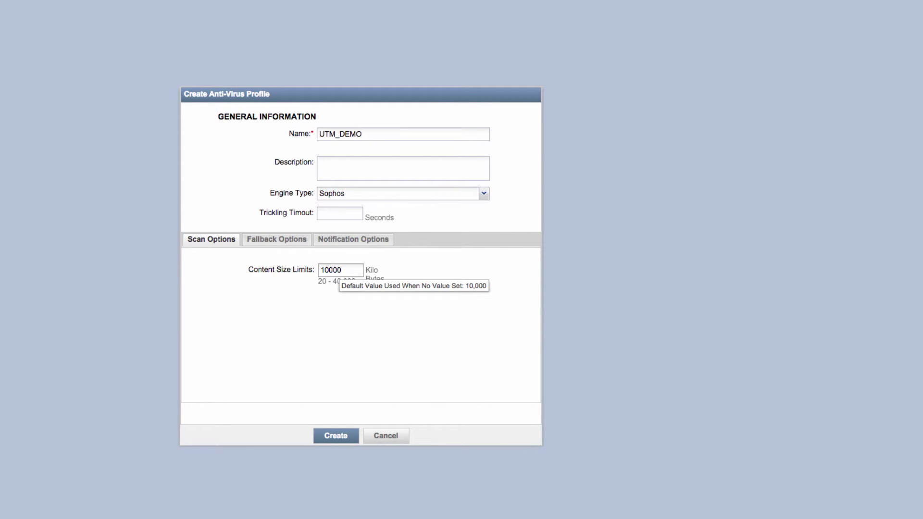
# Set the profile's fallback default action to Block, and its content size and engine error actions to Log and Permit.
pyautogui.click(278, 239)
pyautogui.click(485, 271)
pyautogui.click(378, 309)
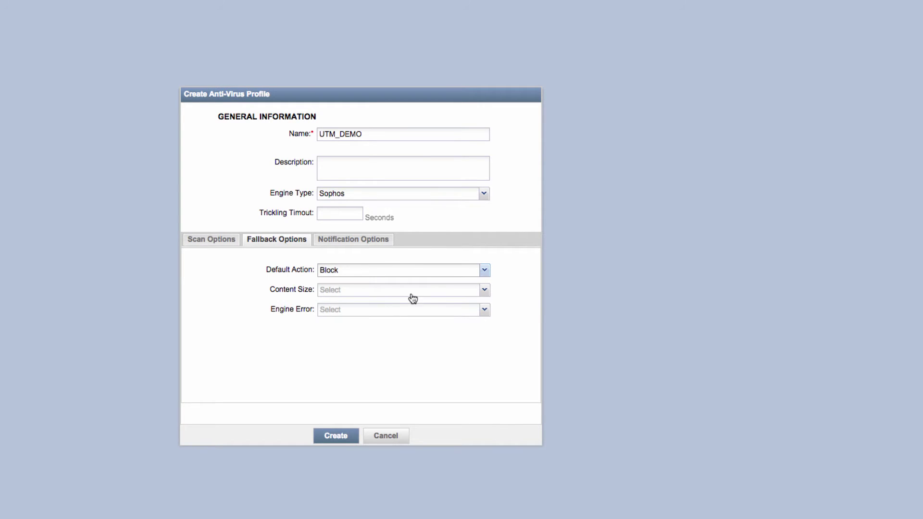
pyautogui.click(482, 291)
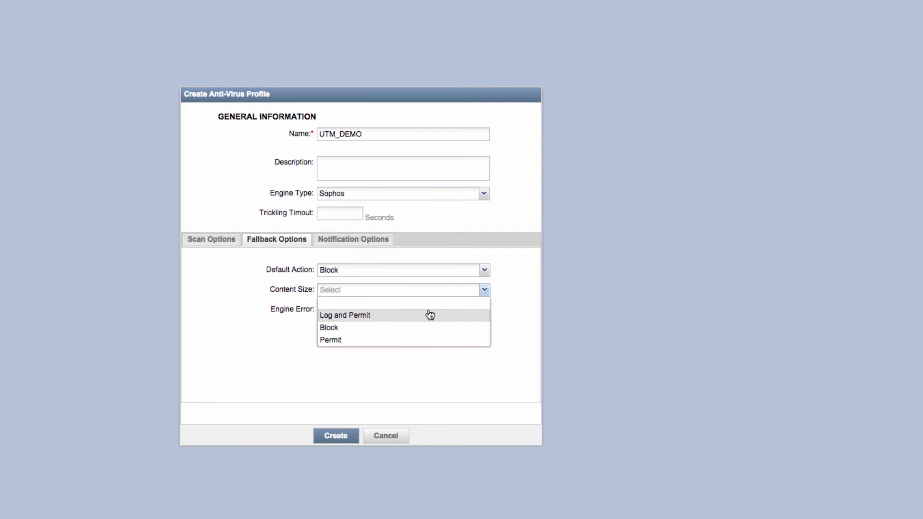
pyautogui.click(429, 316)
pyautogui.click(483, 310)
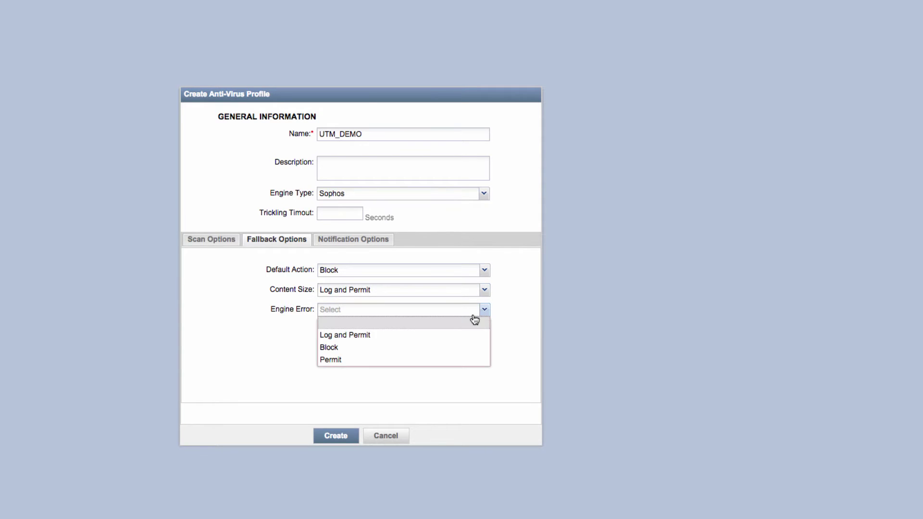
pyautogui.click(445, 335)
# Enable mail sender notification for fallback block with the notification type Message.
pyautogui.click(369, 242)
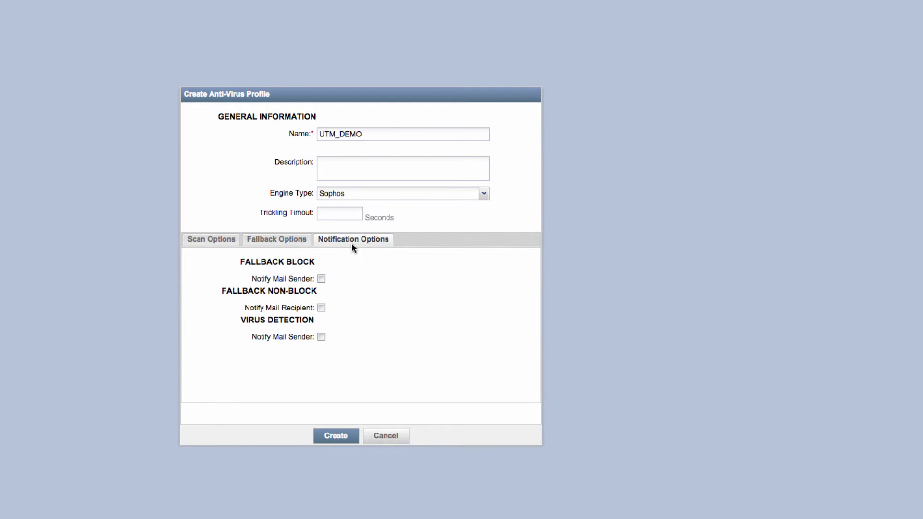
pyautogui.click(322, 278)
pyautogui.click(384, 304)
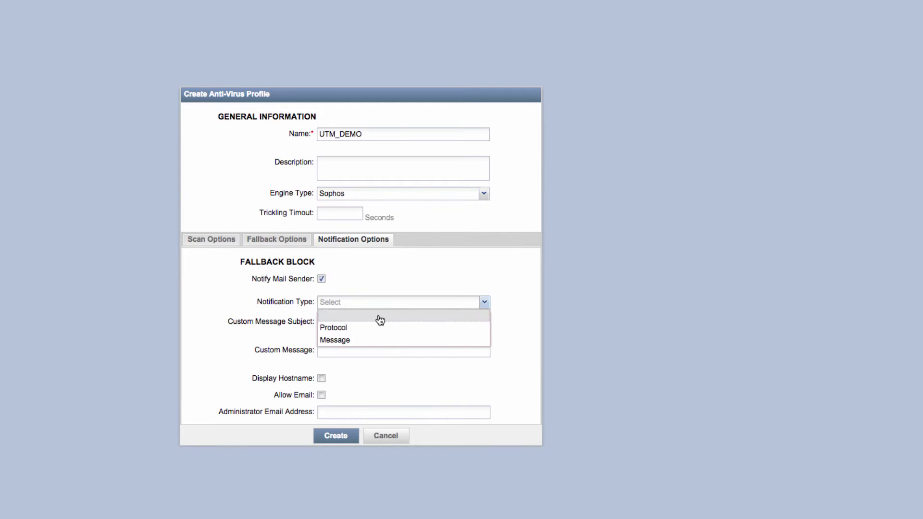
pyautogui.click(369, 342)
# Enter "Virus Warning from vSRX" as both the custom message subject and the custom message for fallback block.
pyautogui.click(366, 321)
pyautogui.write('B')
pyautogui.press('BackSpace')
pyautogui.write('Vir')
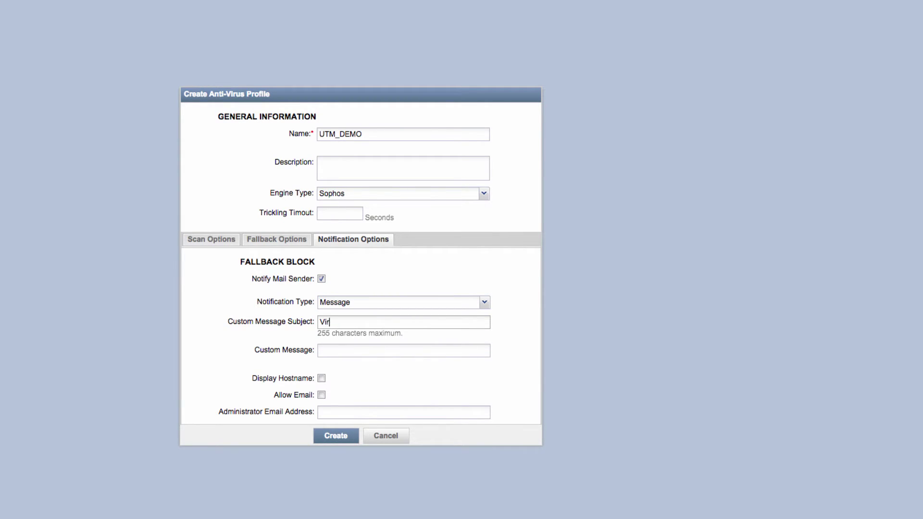
pyautogui.write('us Warning from vSRX')
pyautogui.moveTo(426, 322); pyautogui.dragTo(315, 321)
pyautogui.hotkey('ctrl', 'c')
pyautogui.click(374, 350)
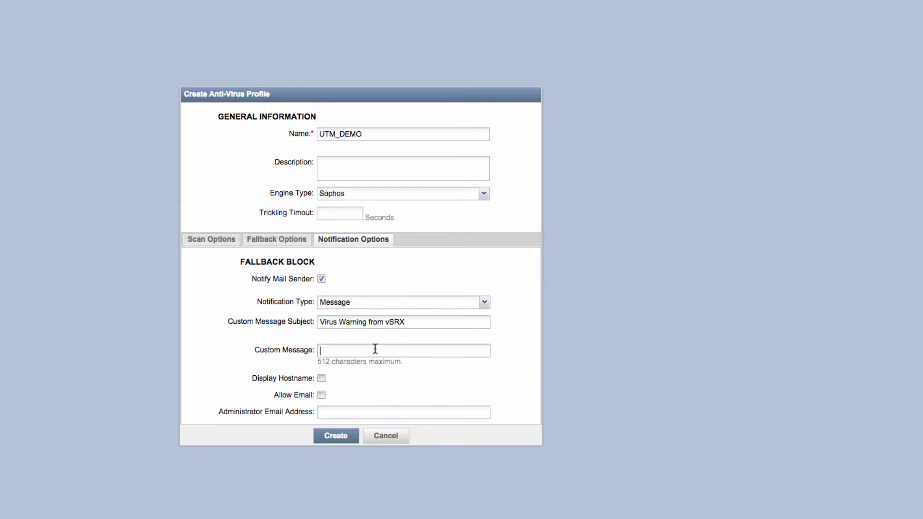
pyautogui.hotkey('ctrl', 'v')
# Enable virus detection mail sender notification of type Message with "Virus Warning from vSRX" as subject and message, and create the profile.
pyautogui.scroll(-3, 451, 378)
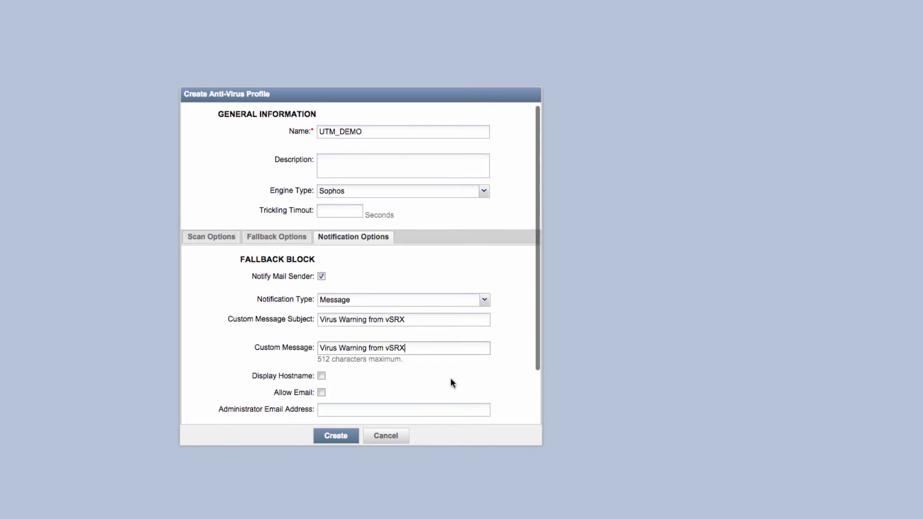
pyautogui.click(450, 378)
pyautogui.scroll(-4, 362, 399)
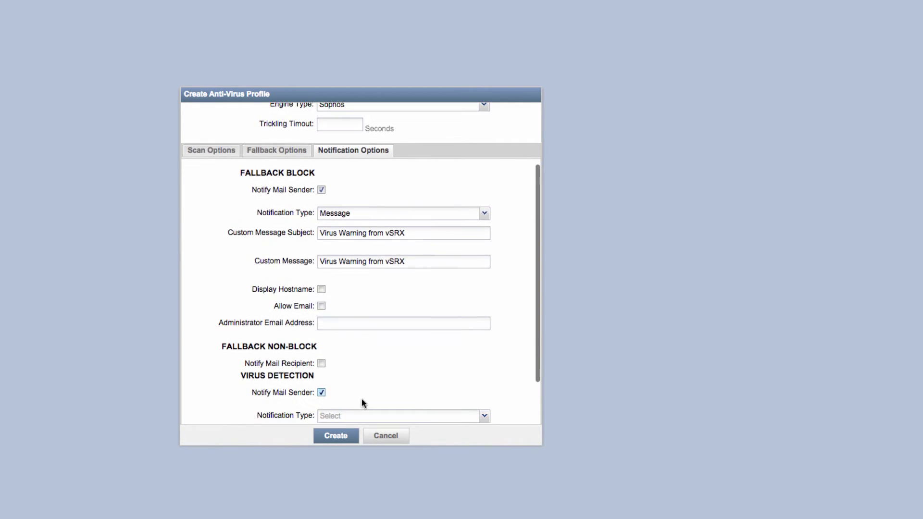
pyautogui.click(484, 357)
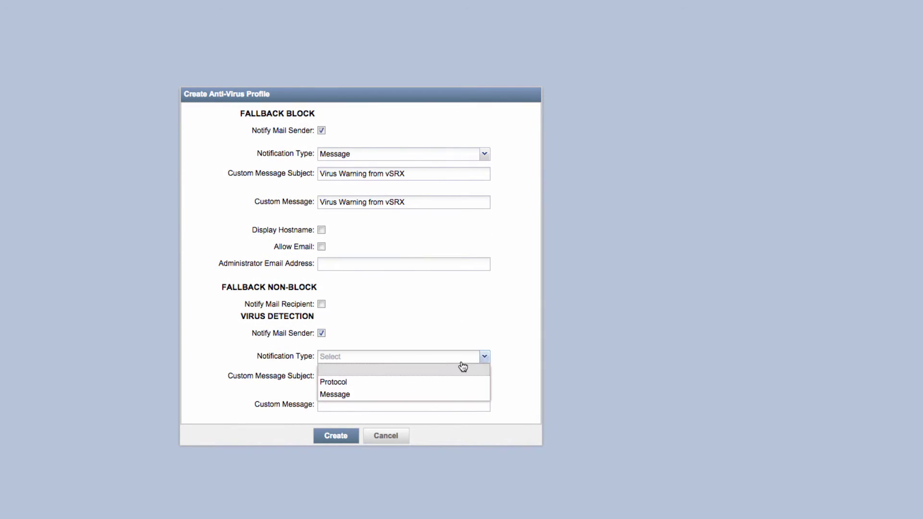
pyautogui.click(399, 391)
pyautogui.click(370, 377)
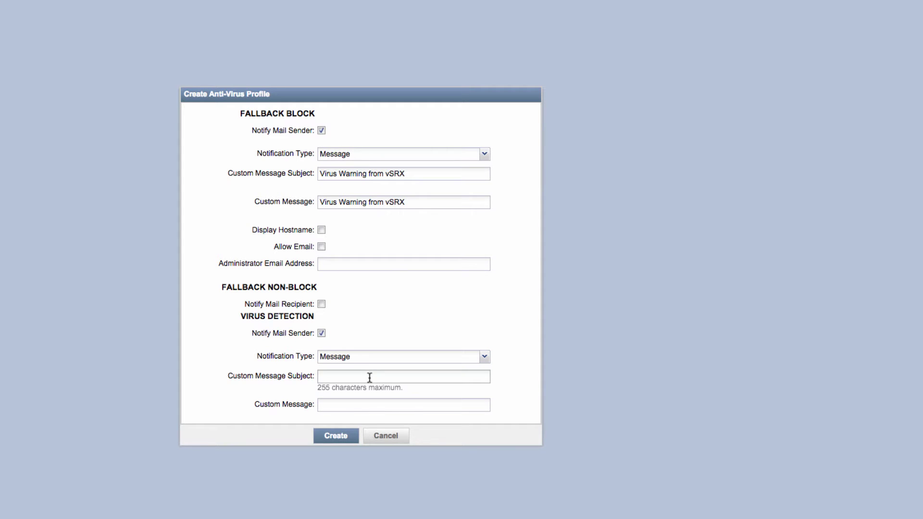
pyautogui.hotkey('ctrl', 'v')
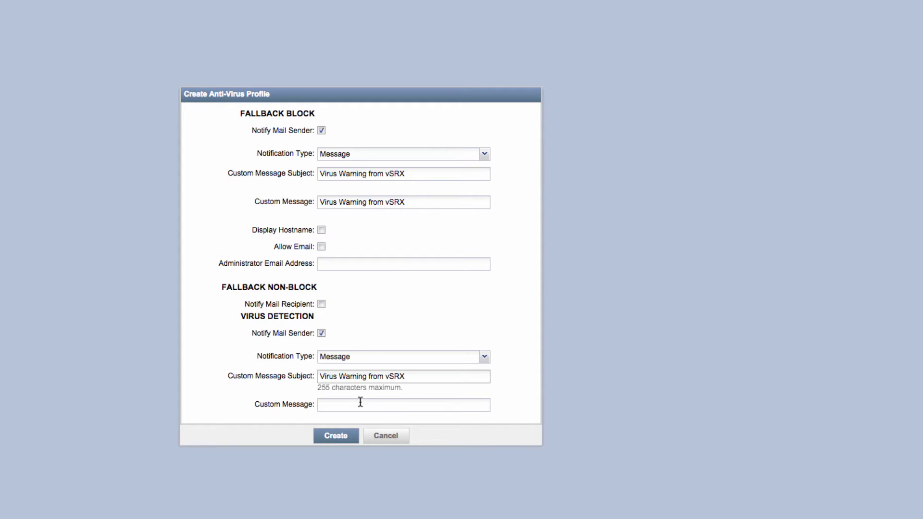
pyautogui.click(359, 404)
pyautogui.hotkey('ctrl', 'v')
pyautogui.click(344, 440)
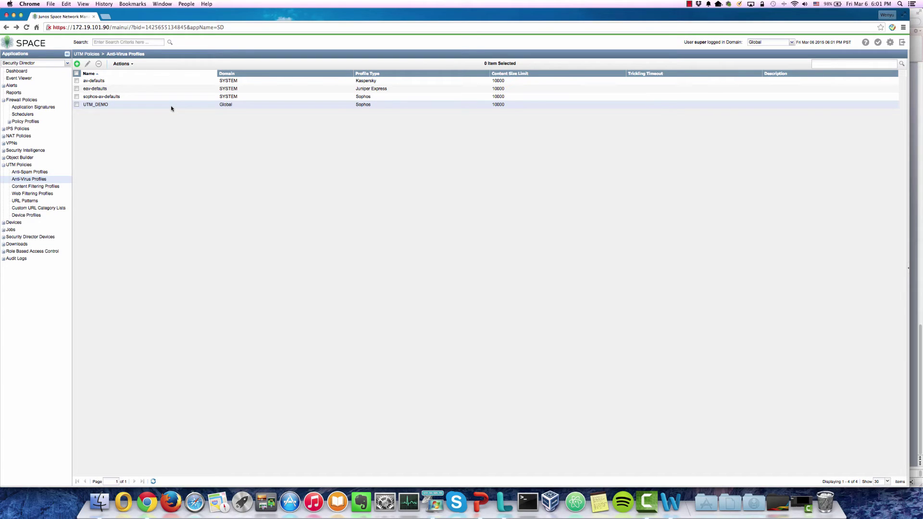
# Start a new UTM policy and name it UTM_DEMO.
pyautogui.click(23, 165)
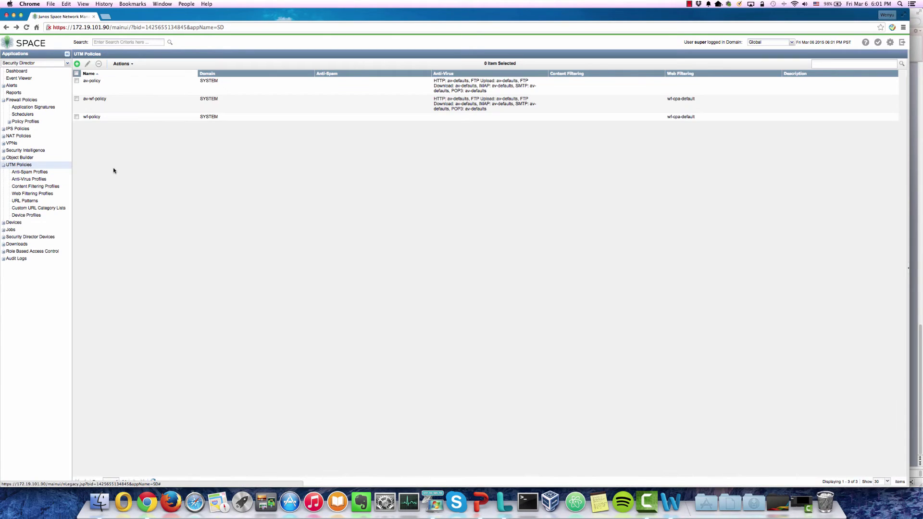
pyautogui.click(77, 64)
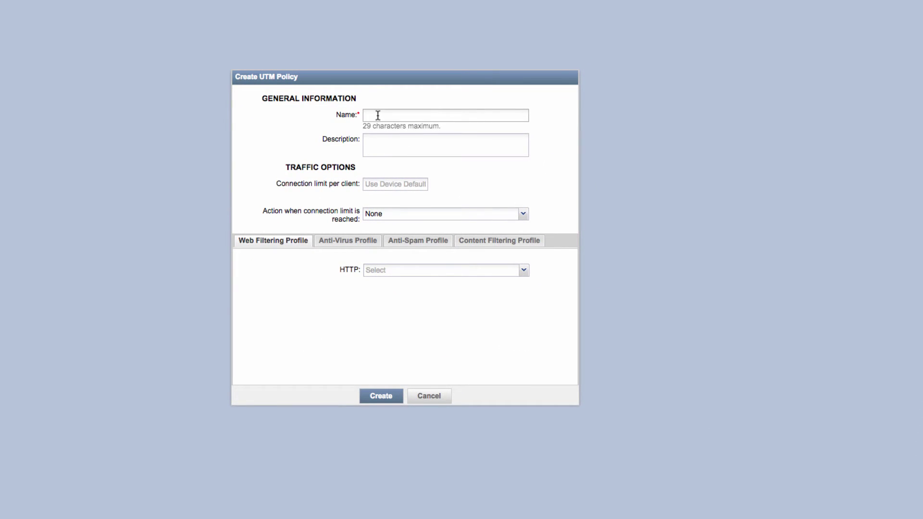
pyautogui.write('U')
pyautogui.press('BackSpace')
pyautogui.write('UTM_DEMO')
# Apply UTM_DEMO as the default anti-virus profile for all protocols, and create the UTM policy.
pyautogui.click(345, 241)
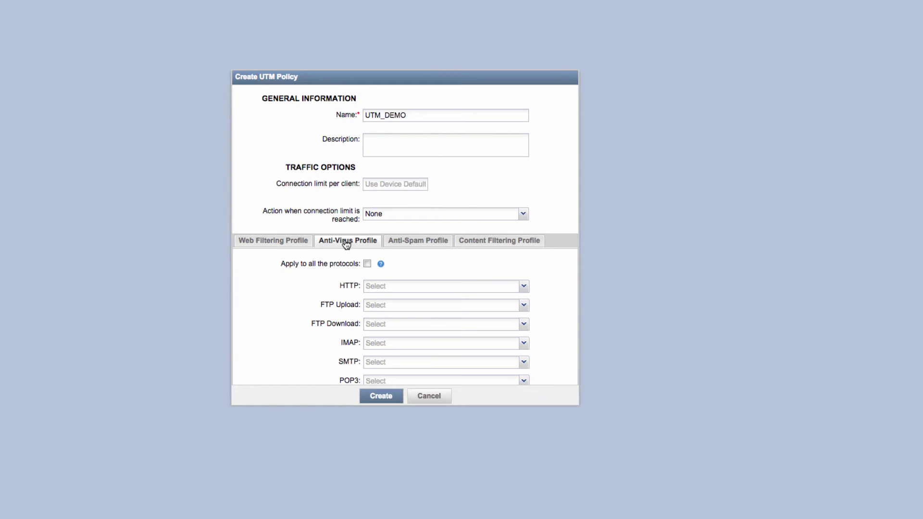
pyautogui.click(367, 264)
pyautogui.click(413, 282)
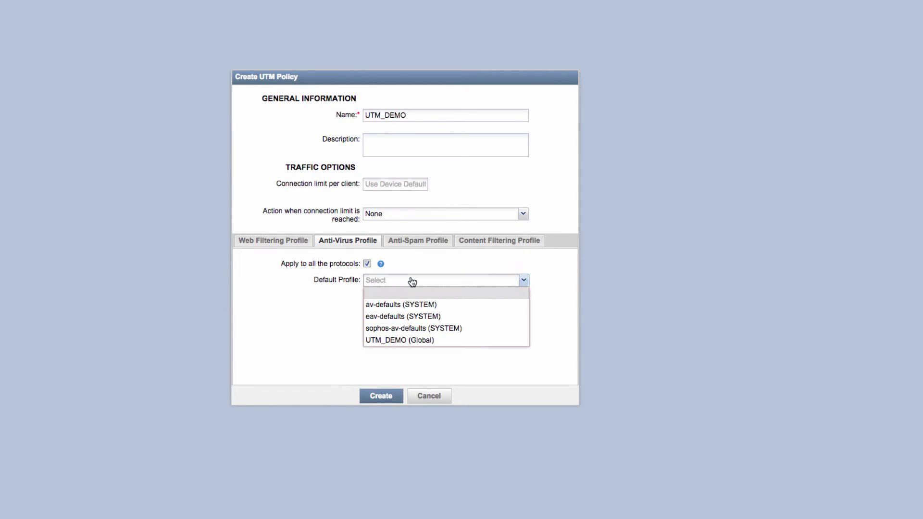
pyautogui.click(402, 340)
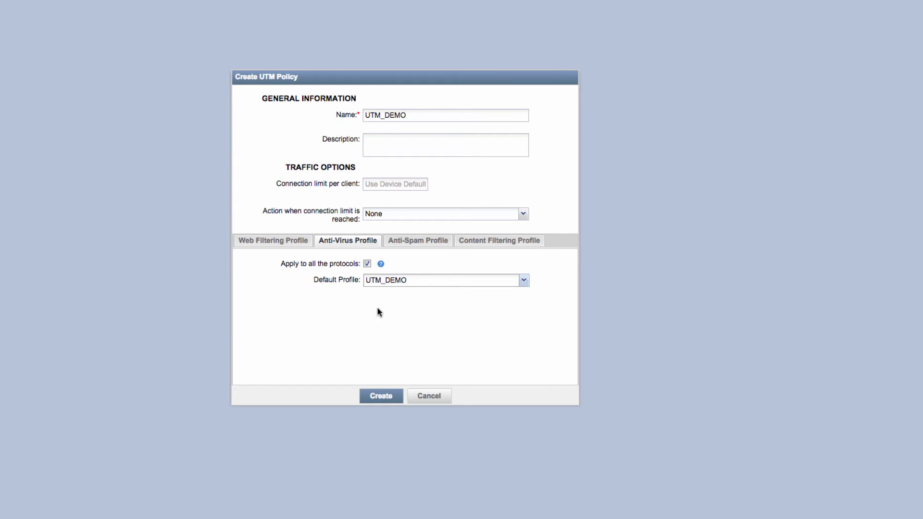
pyautogui.click(384, 398)
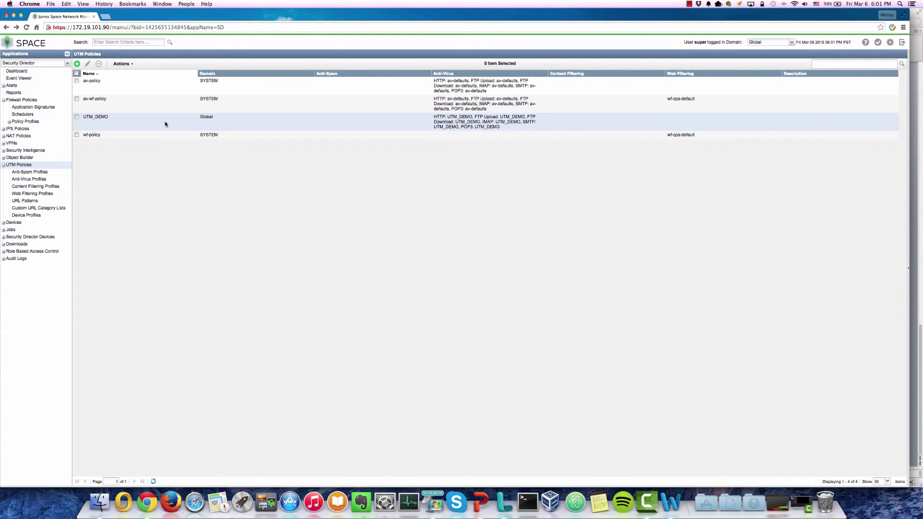
# Assign the UTM policy UTM_DEMO to rule Device-Zone-1 of firewall policy vSRX_DEMO_02, and save the policy changes.
pyautogui.click(22, 100)
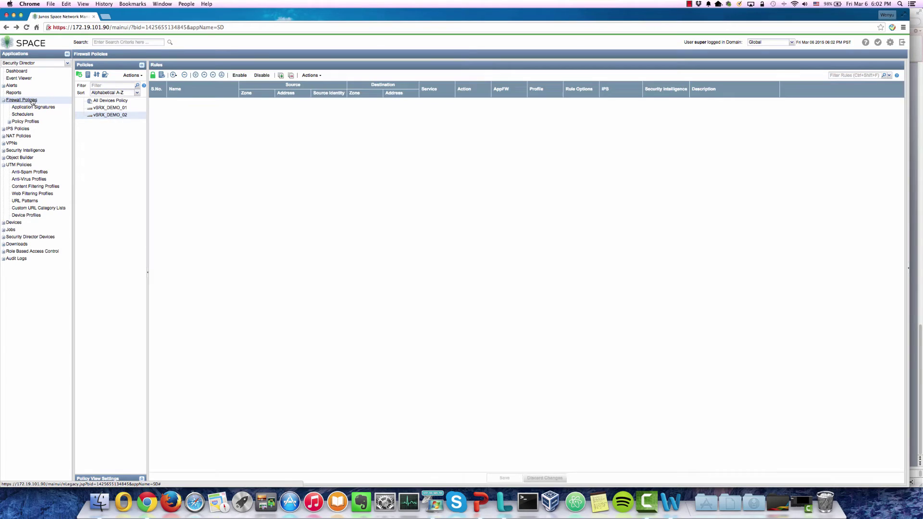
pyautogui.click(114, 116)
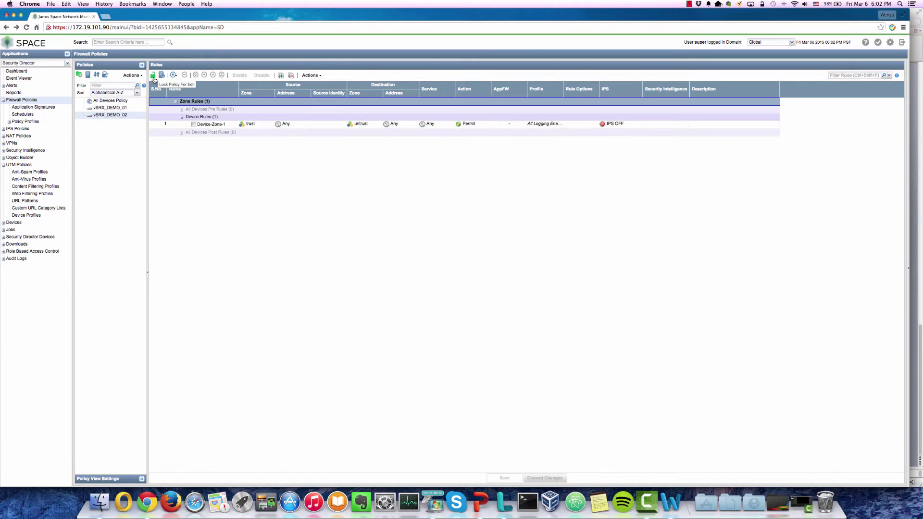
pyautogui.click(153, 78)
pyautogui.click(580, 126)
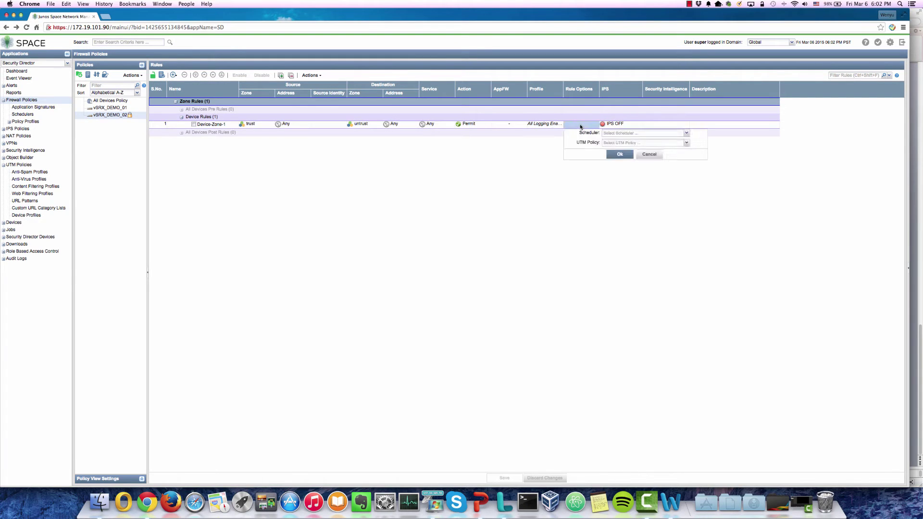
pyautogui.click(688, 143)
pyautogui.click(645, 184)
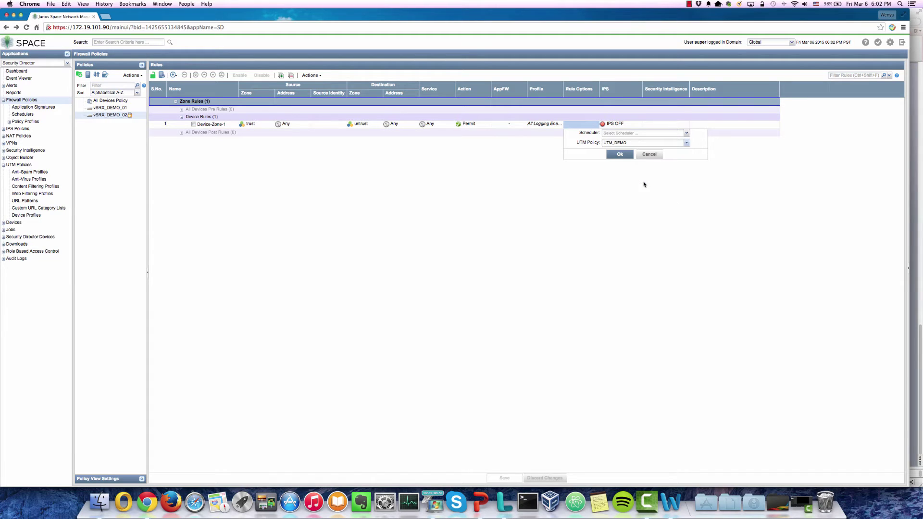
pyautogui.click(620, 155)
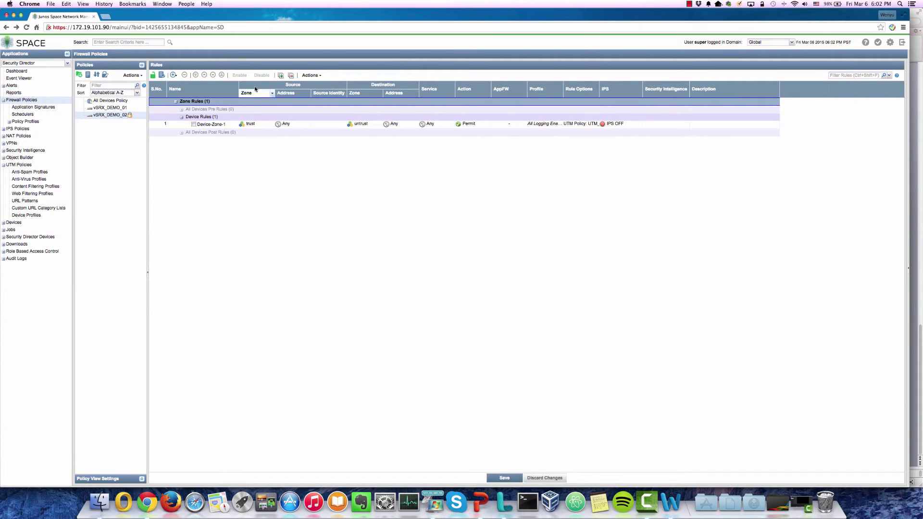
pyautogui.click(152, 76)
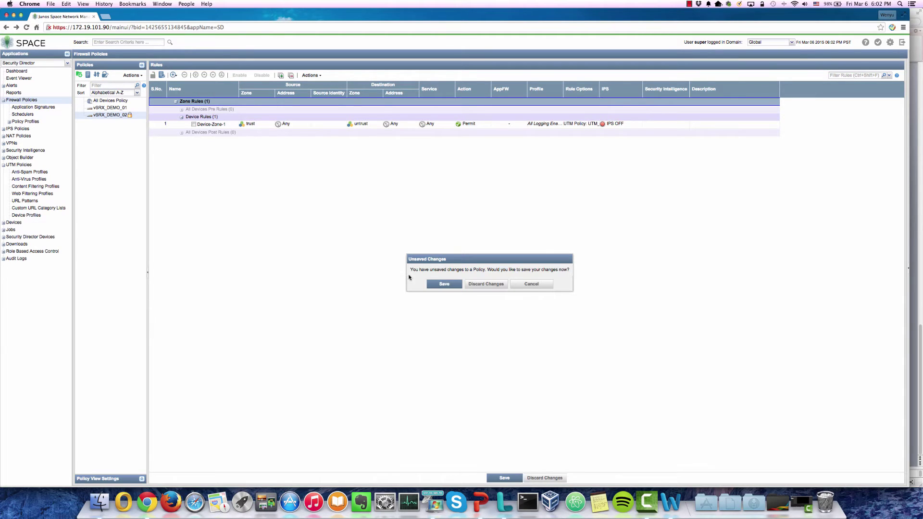
pyautogui.click(445, 283)
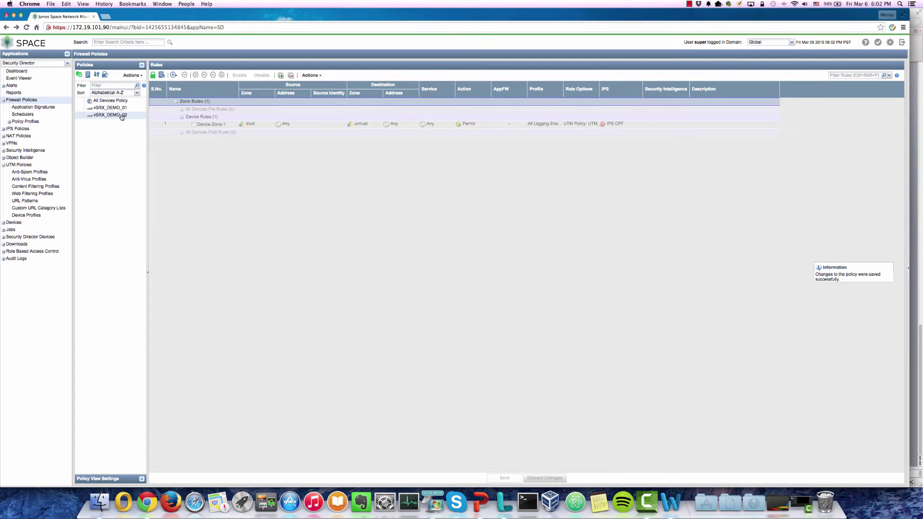
# Publish firewall policy vSRX_DEMO_02 and update its device, closing the job status.
pyautogui.rightClick(122, 117)
pyautogui.click(136, 121)
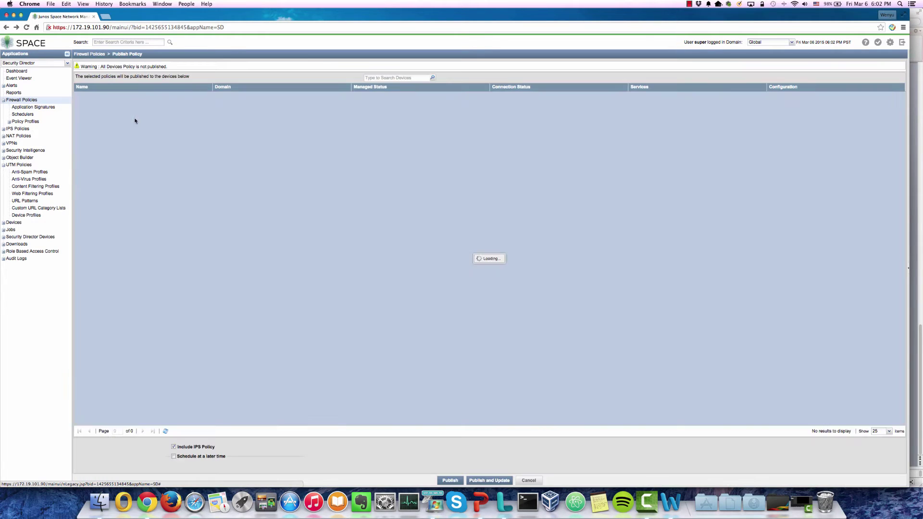
pyautogui.click(500, 480)
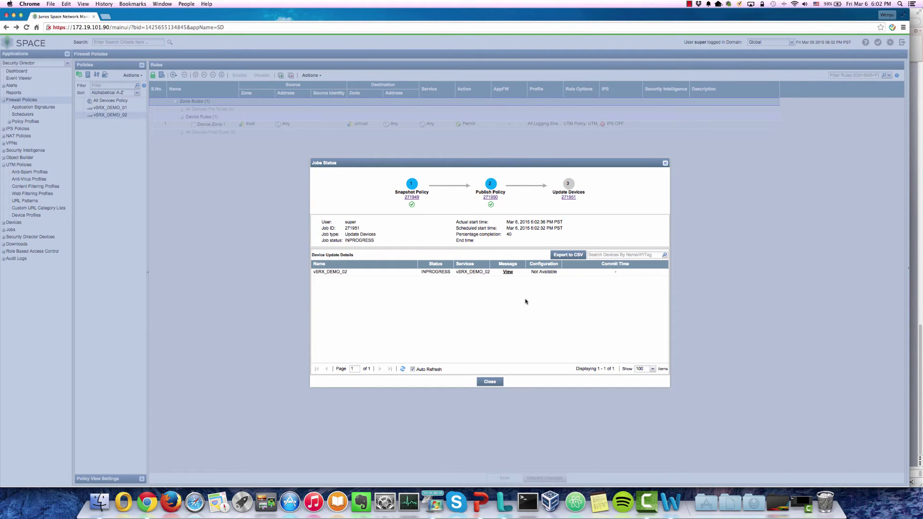
pyautogui.click(490, 382)
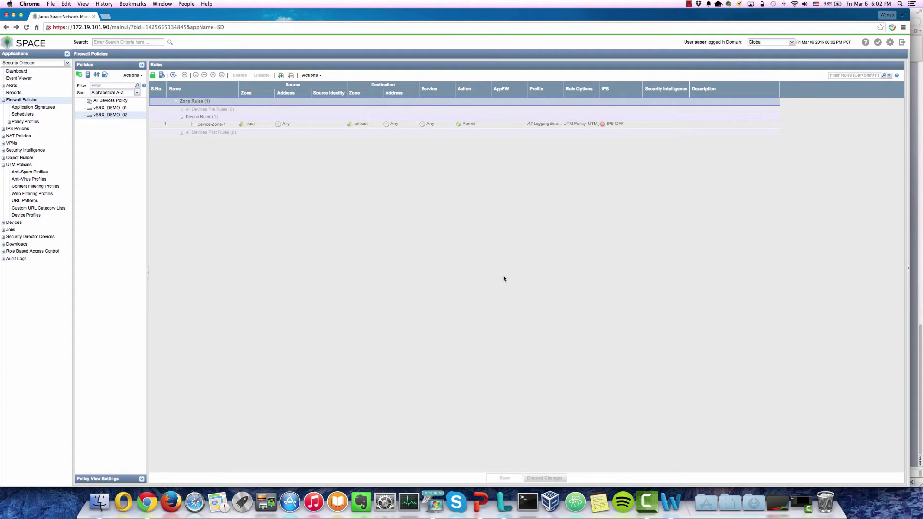
# Switch to the remote desktop's browser and try to download eicar.com and eicar.com.txt over HTTP from the EICAR page.
pyautogui.click(434, 502)
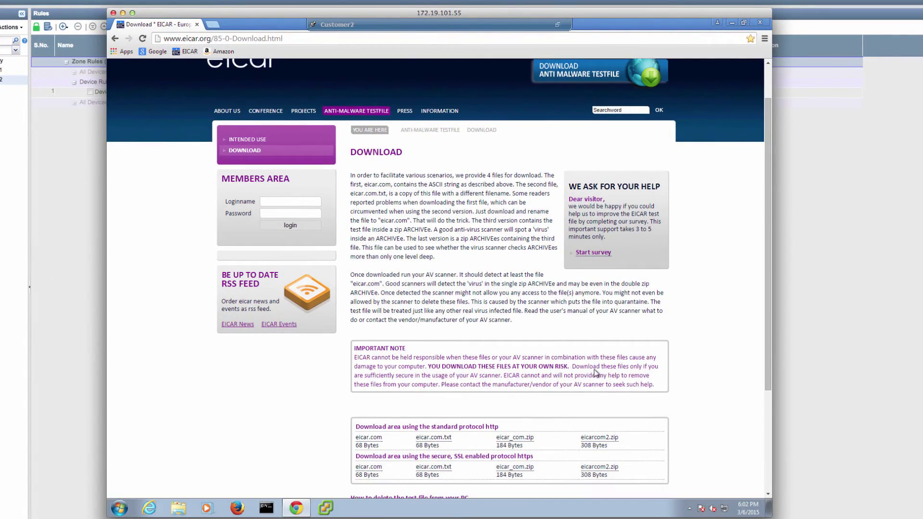
pyautogui.click(370, 439)
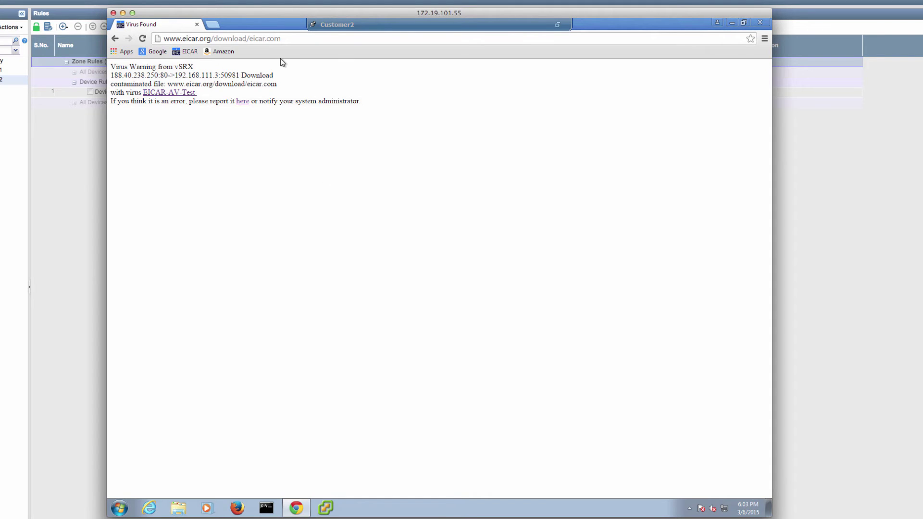
pyautogui.click(184, 52)
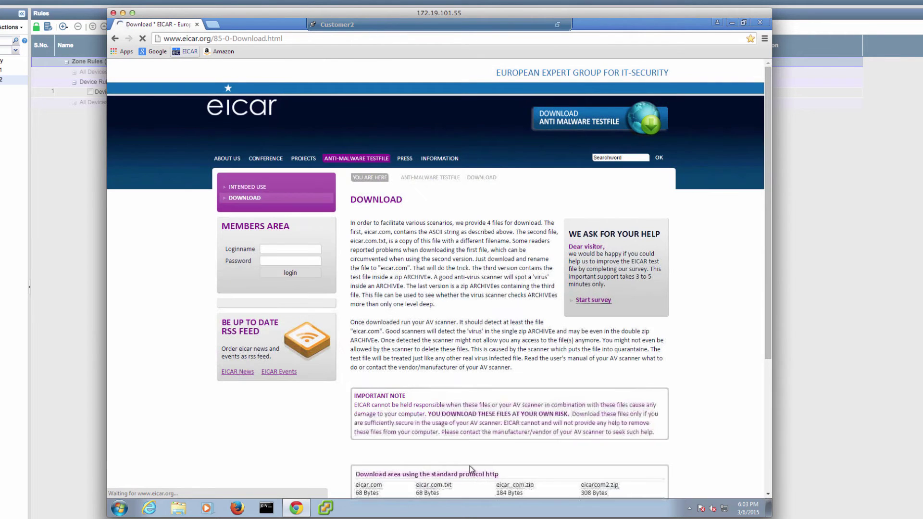
pyautogui.click(440, 487)
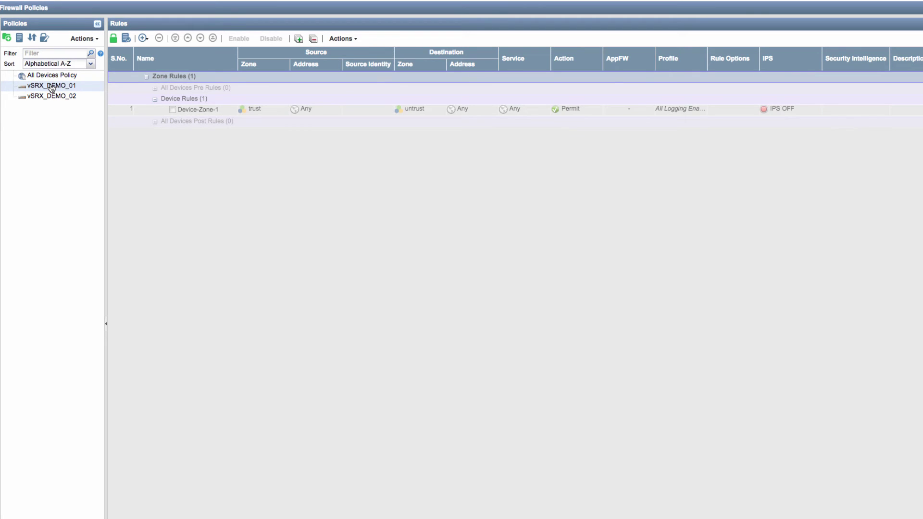
# Set the IPS configuration mode of firewall policy vSRX_DEMO_01 to Basic with the Recommended template, and expand its rules in the IPS policy.
pyautogui.rightClick(51, 88)
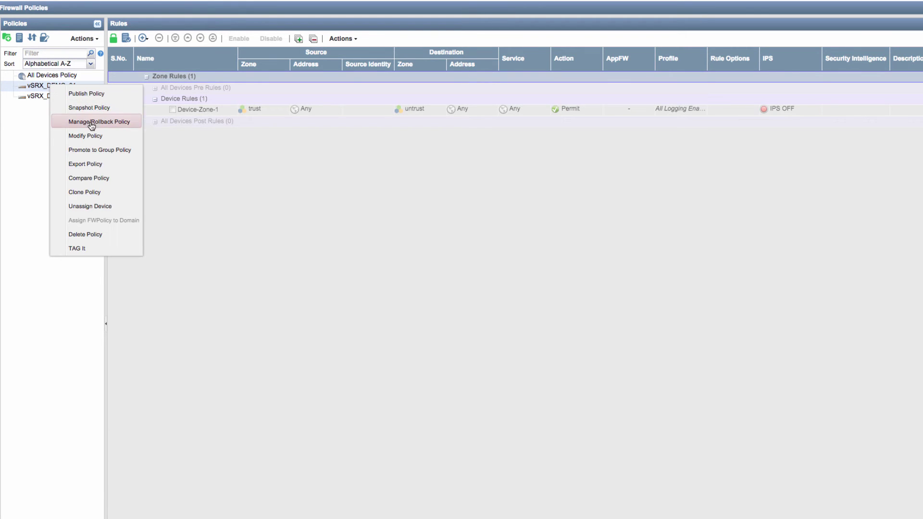
pyautogui.click(93, 135)
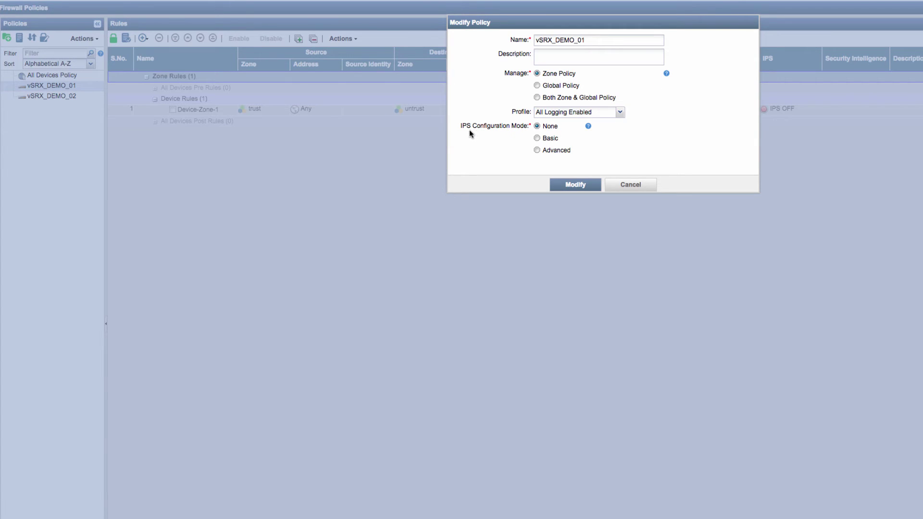
pyautogui.click(545, 139)
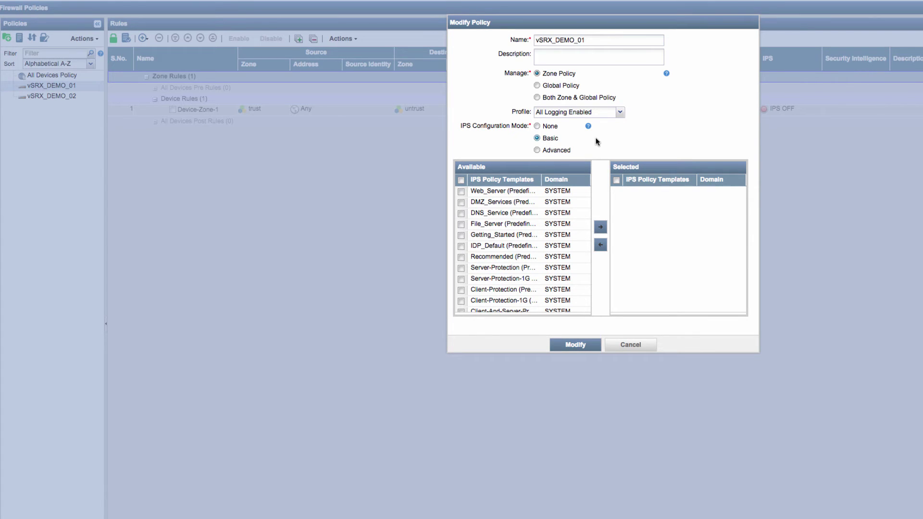
pyautogui.scroll(-1, 521, 258)
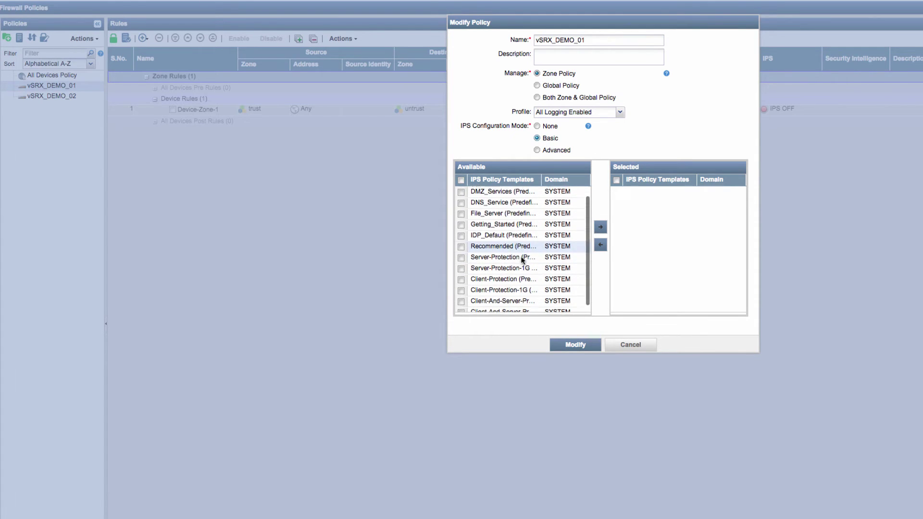
pyautogui.click(461, 245)
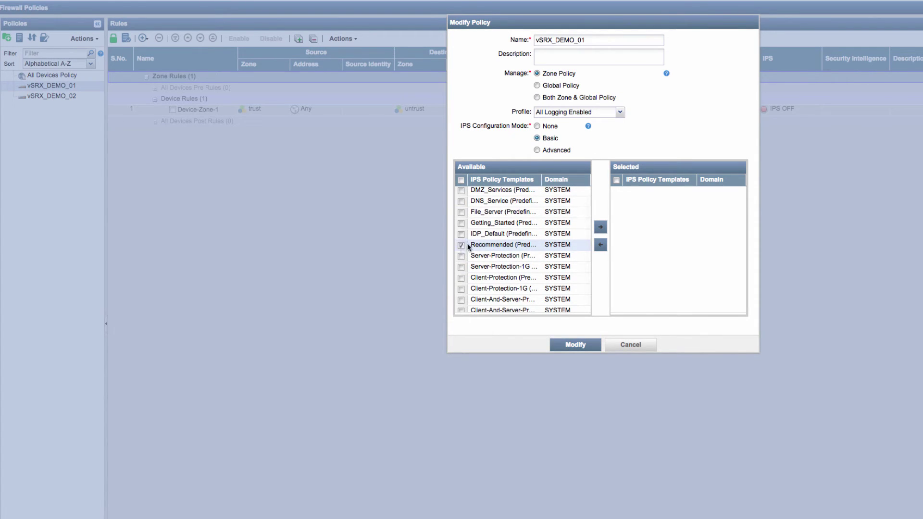
pyautogui.click(600, 228)
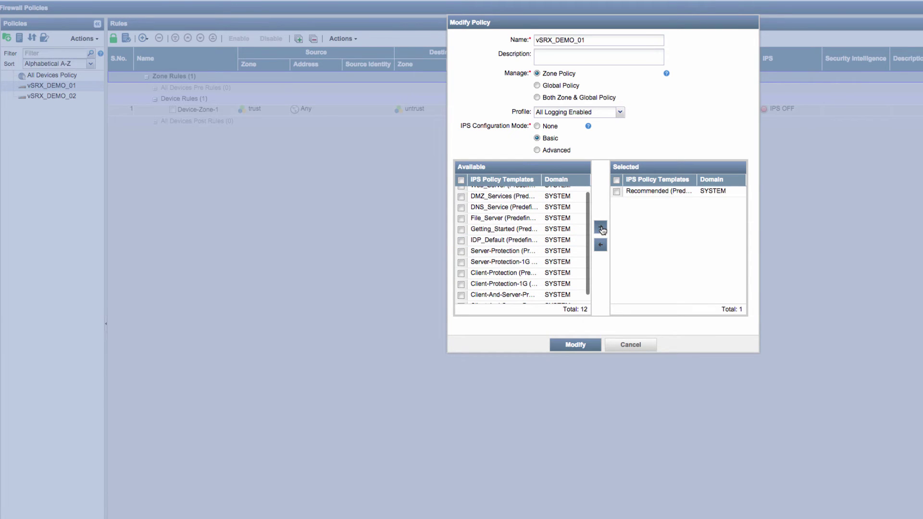
pyautogui.click(617, 180)
pyautogui.click(580, 345)
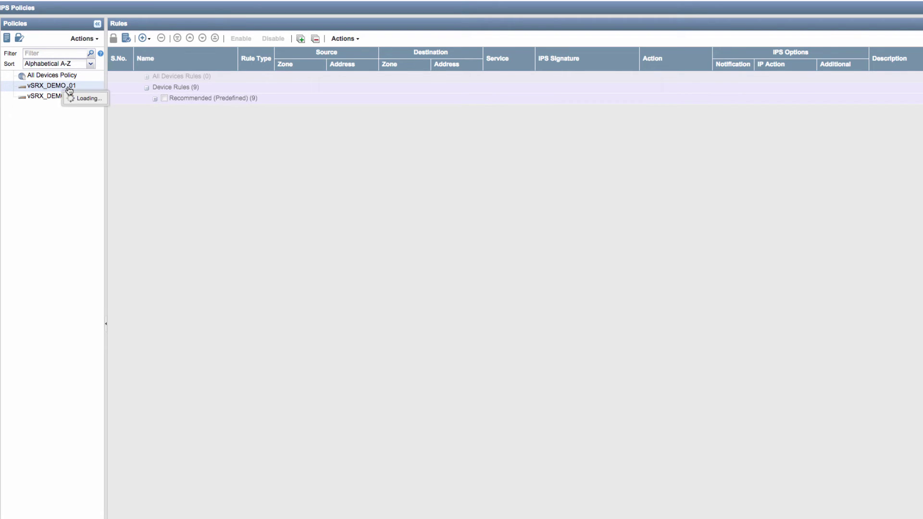
pyautogui.click(156, 100)
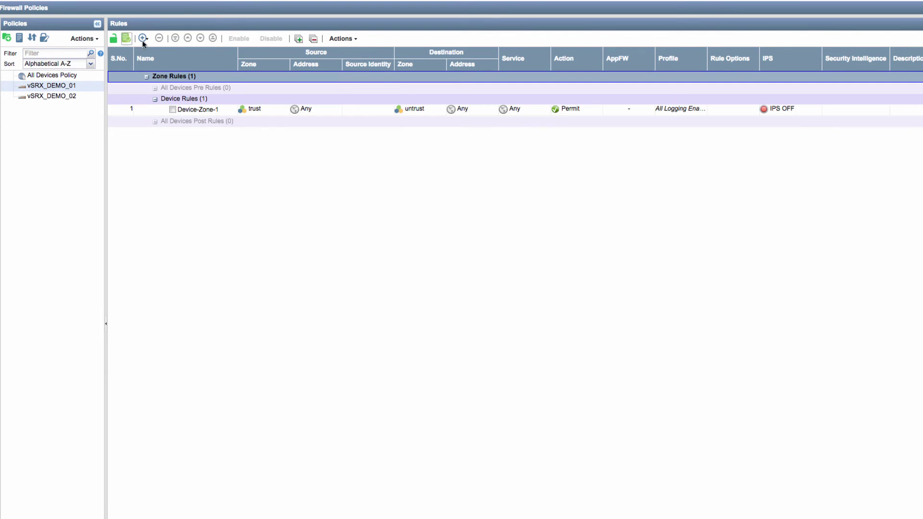
# Turn IPS on for rule Device-Zone-1 of vSRX_DEMO_01, then save and unlock the policy.
pyautogui.click(778, 109)
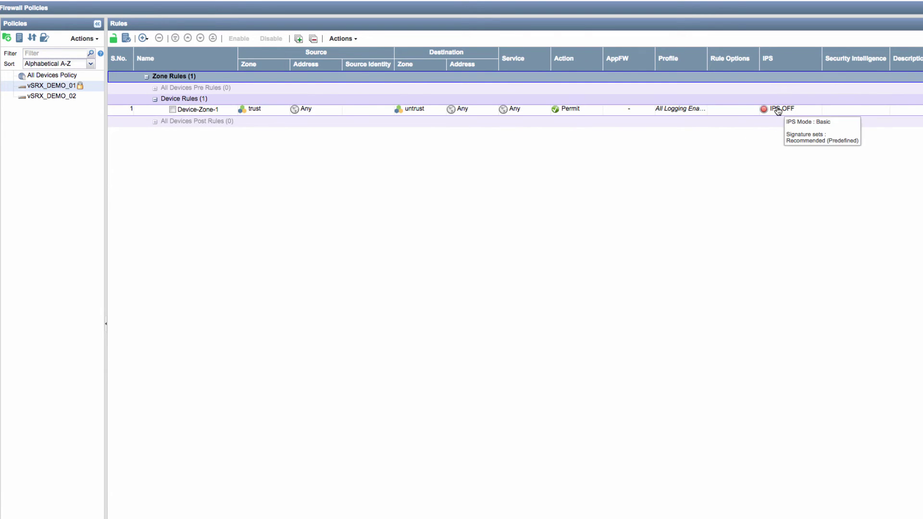
pyautogui.click(778, 122)
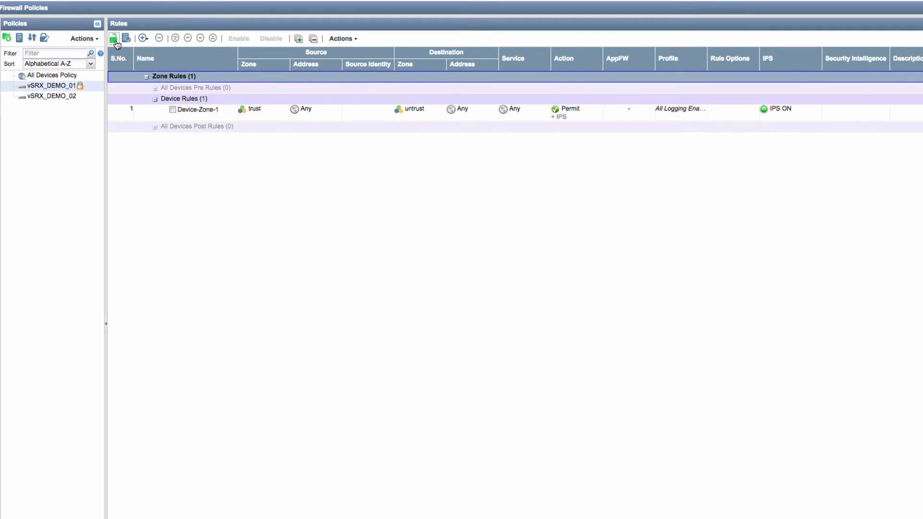
pyautogui.click(114, 38)
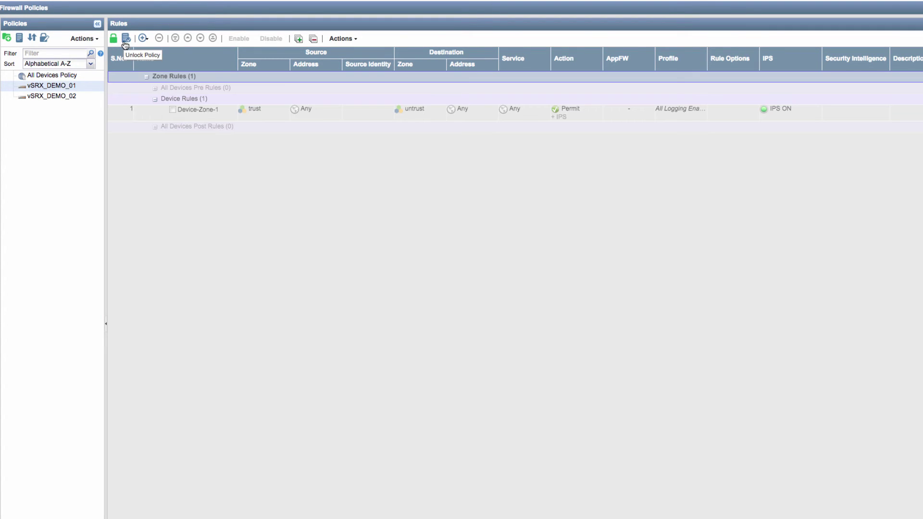
# Publish firewall policy vSRX_DEMO_01 with its IPS policy and update the device, closing the job status.
pyautogui.rightClick(77, 89)
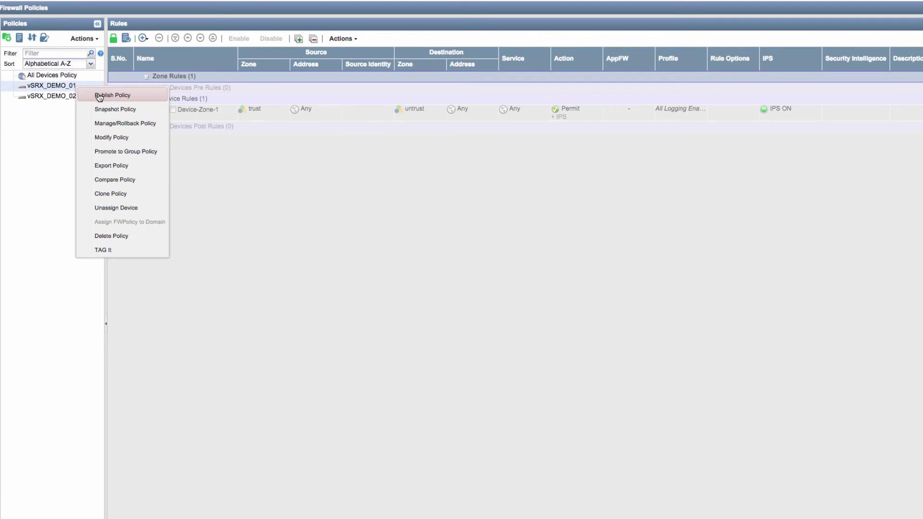
pyautogui.click(98, 93)
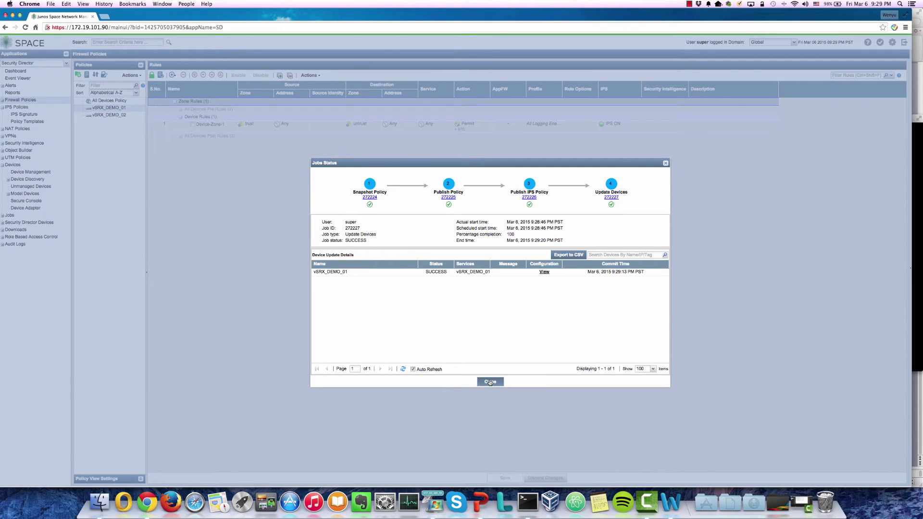
pyautogui.click(493, 382)
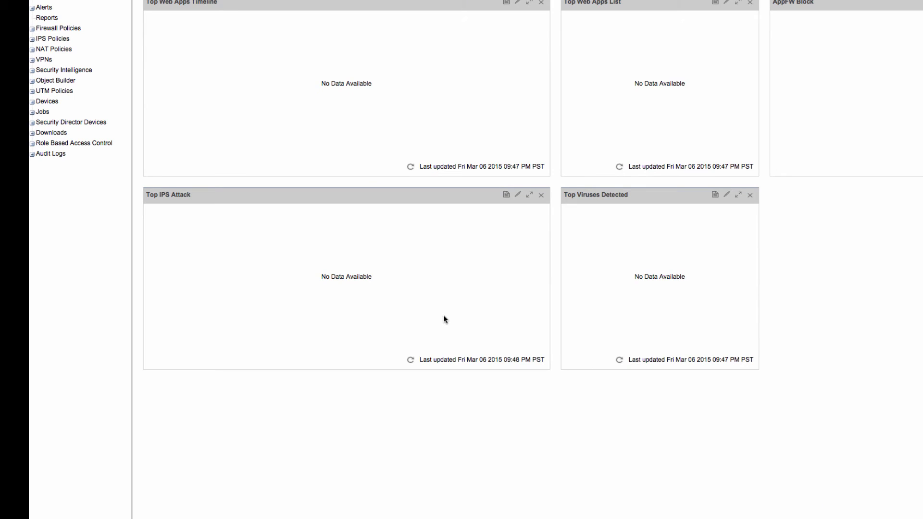
# Refresh the dashboard's Top IPS Attack monitor, and start an Intense scan of 172.19.101.181 in Zenmap on the remote desktop.
pyautogui.click(411, 360)
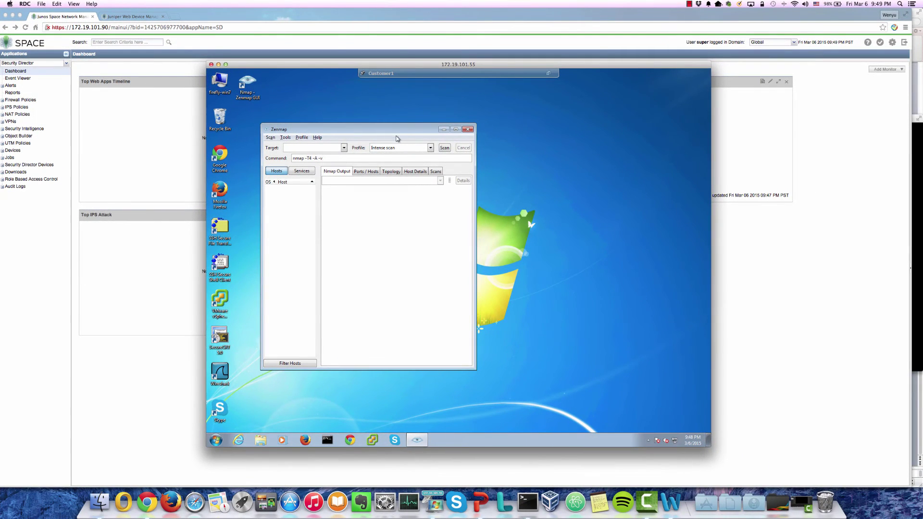
pyautogui.moveTo(434, 133); pyautogui.dragTo(470, 133)
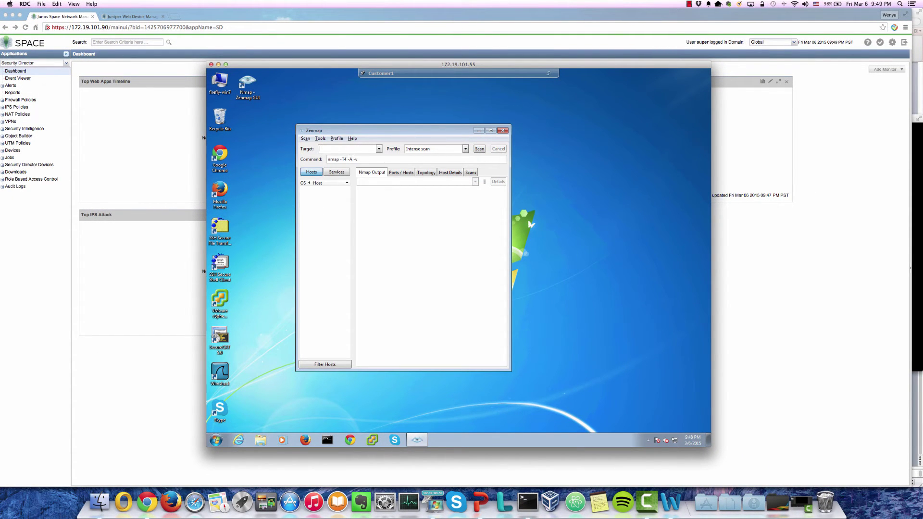
pyautogui.write('172')
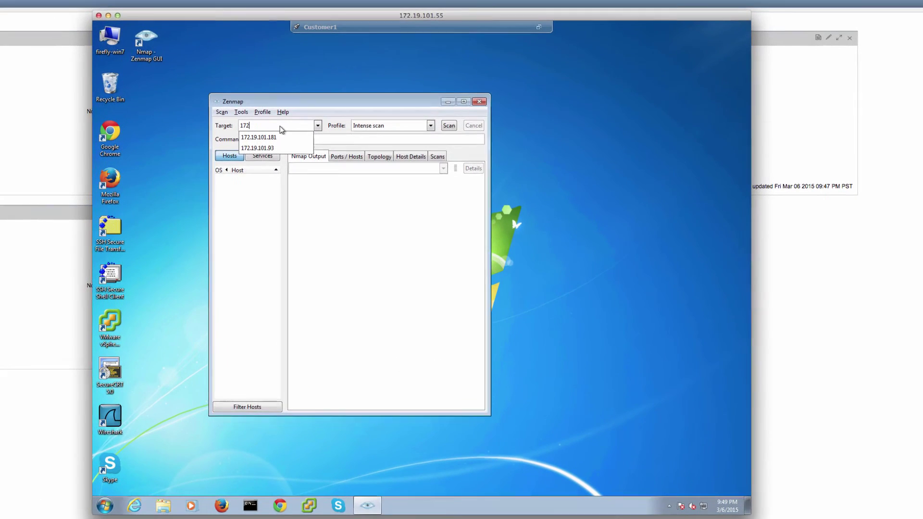
pyautogui.click(277, 138)
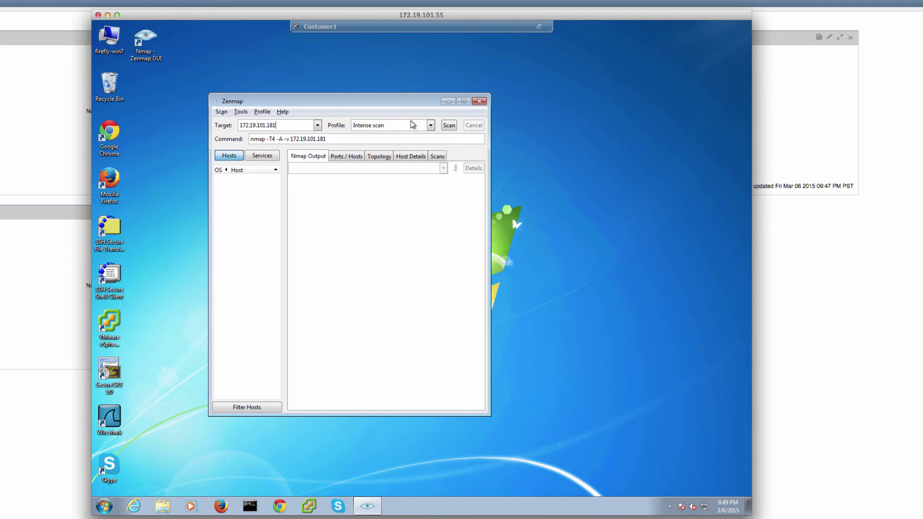
pyautogui.click(448, 125)
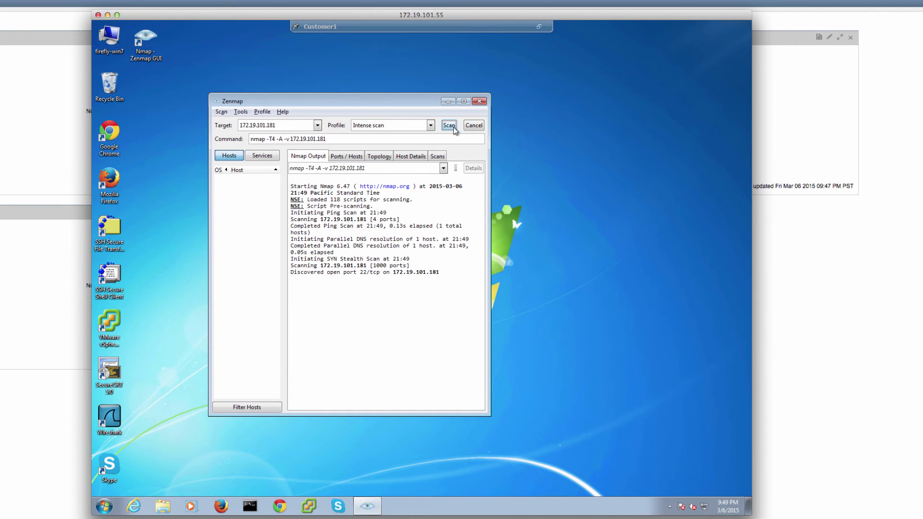
# Switch back to the Security Director dashboard and refresh the Top IPS Attack monitor to examine the attack values over time for 192.168.112.3.
pyautogui.moveTo(414, 103); pyautogui.dragTo(432, 104)
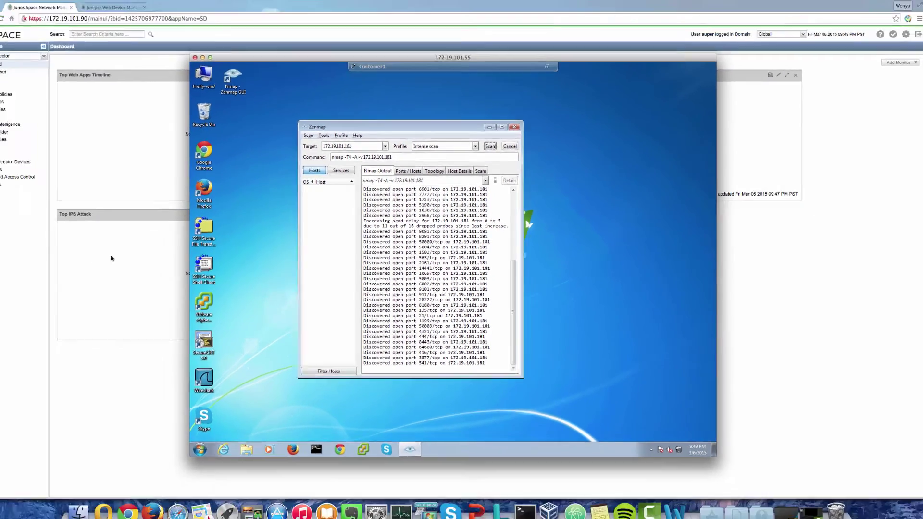
pyautogui.click(111, 258)
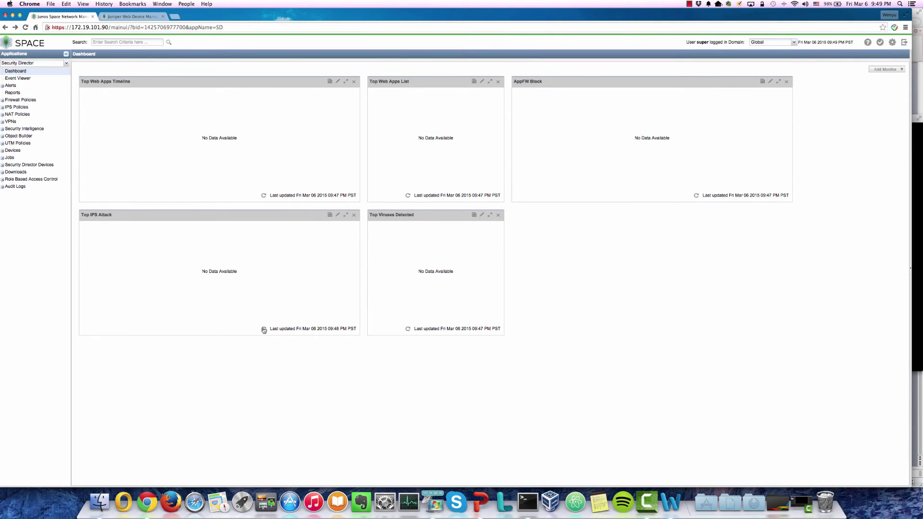
pyautogui.click(263, 329)
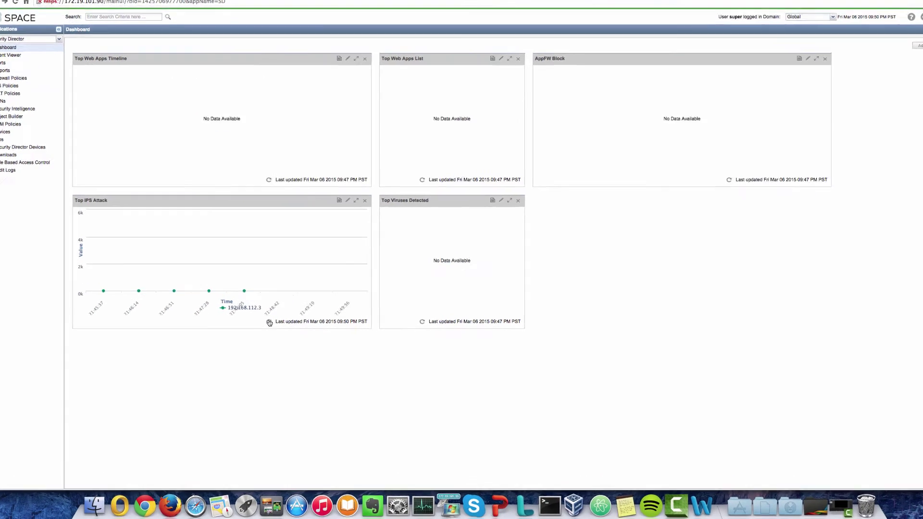
pyautogui.moveTo(355, 181)
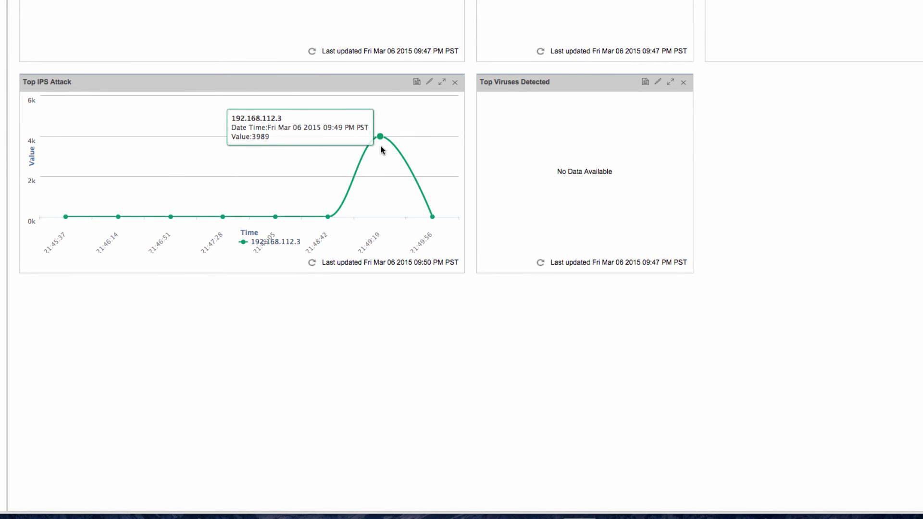
pyautogui.moveTo(264, 196)
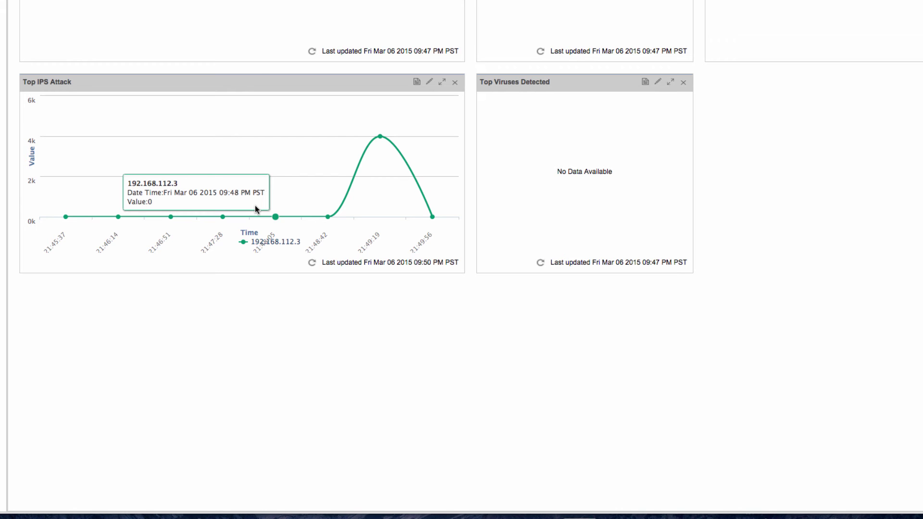
pyautogui.moveTo(381, 139)
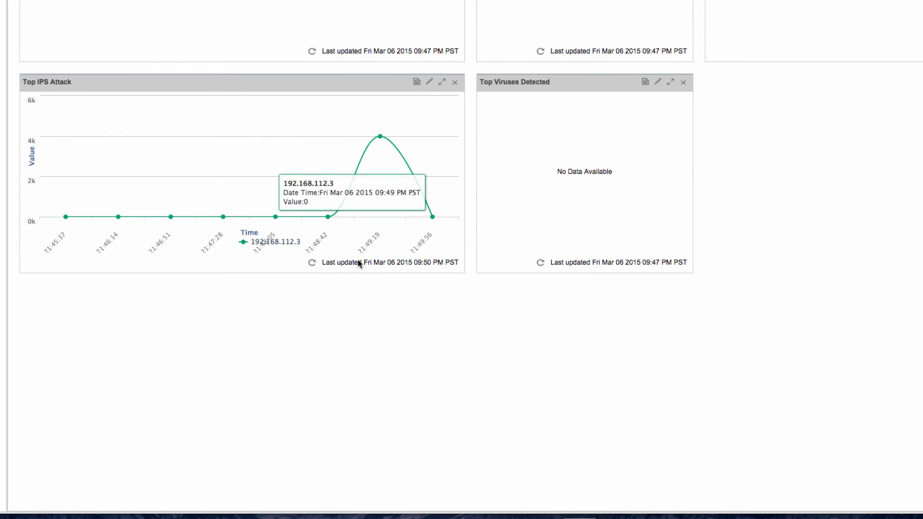
pyautogui.click(313, 264)
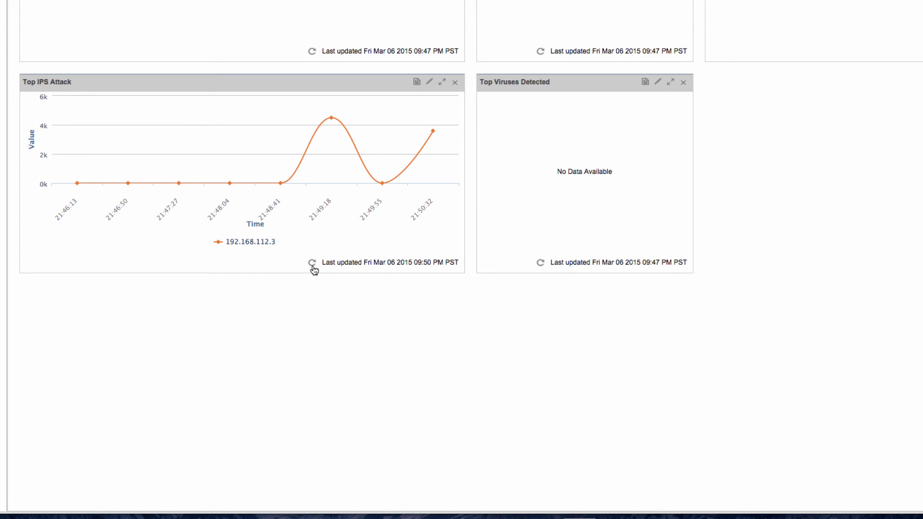
pyautogui.click(312, 263)
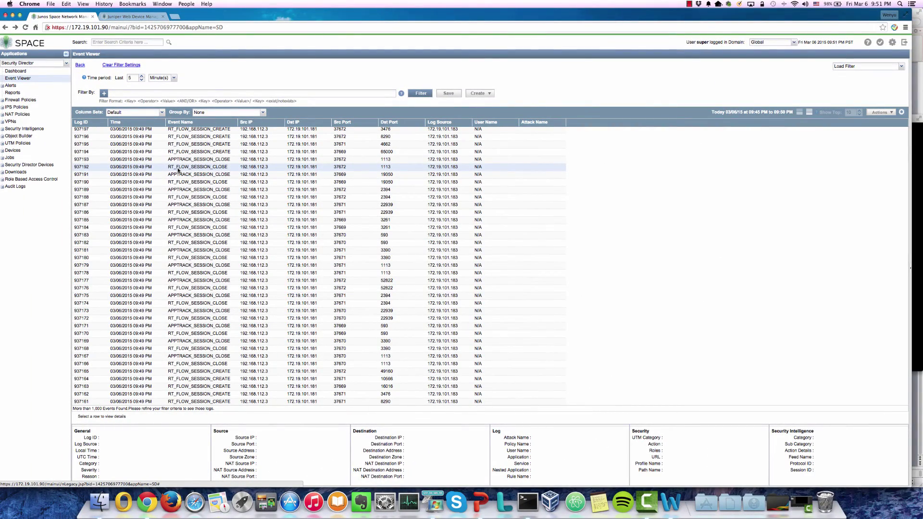
# Examine the details of an RT_FLOW_SESSION_CLOSE event in the Event Viewer and look through the other session events logged during the scan.
pyautogui.click(178, 169)
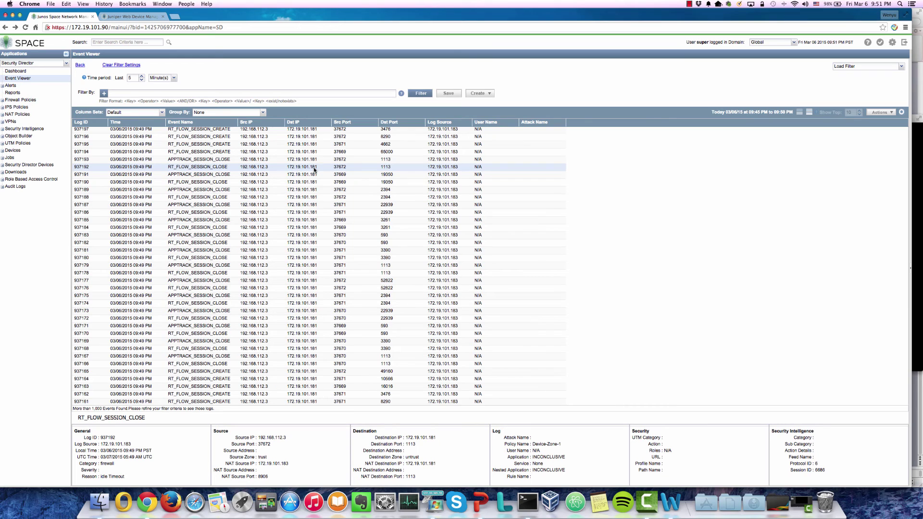
pyautogui.scroll(-3, 307, 192)
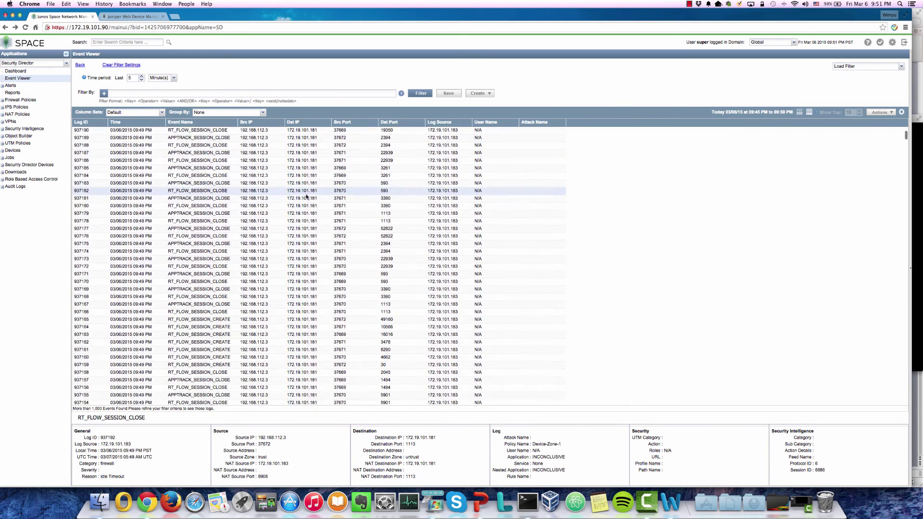
pyautogui.scroll(-3, 306, 196)
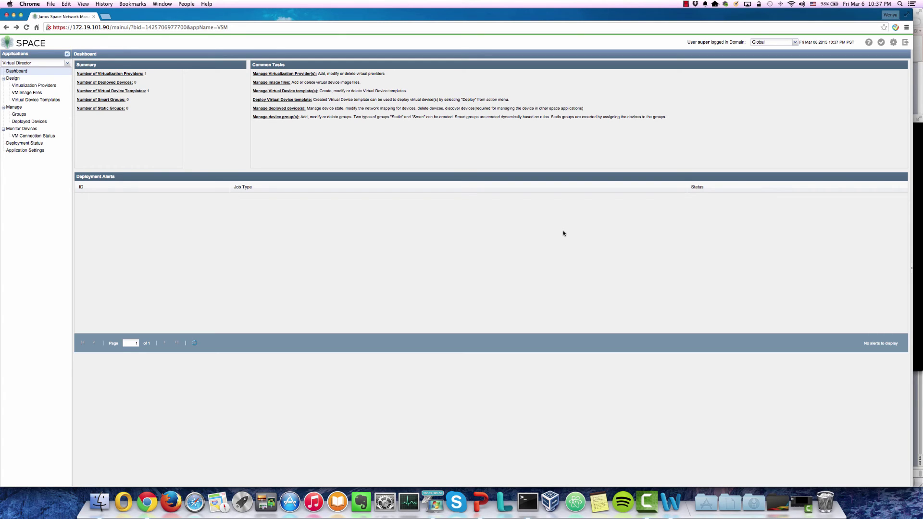
# Review the virtualization providers, VM image files and virtual device templates in Virtual Director, including the vSRX template's network mapping.
pyautogui.click(30, 85)
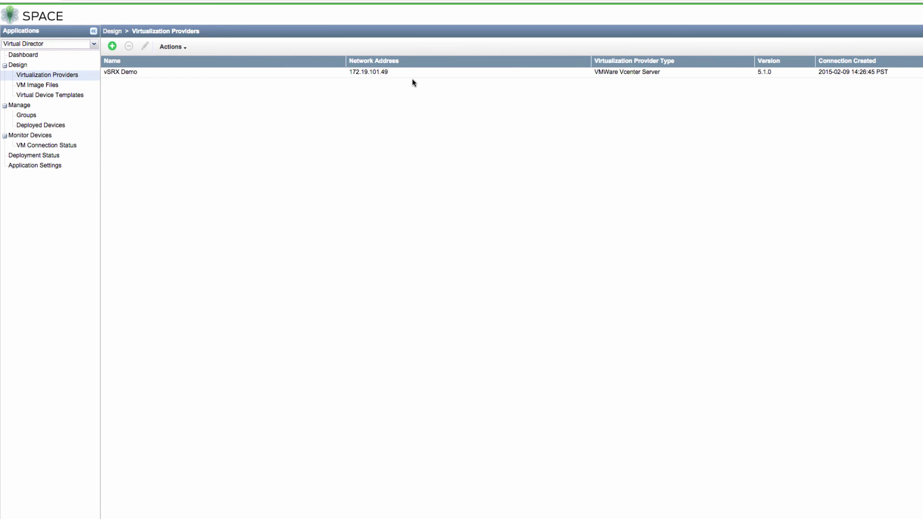
pyautogui.click(37, 85)
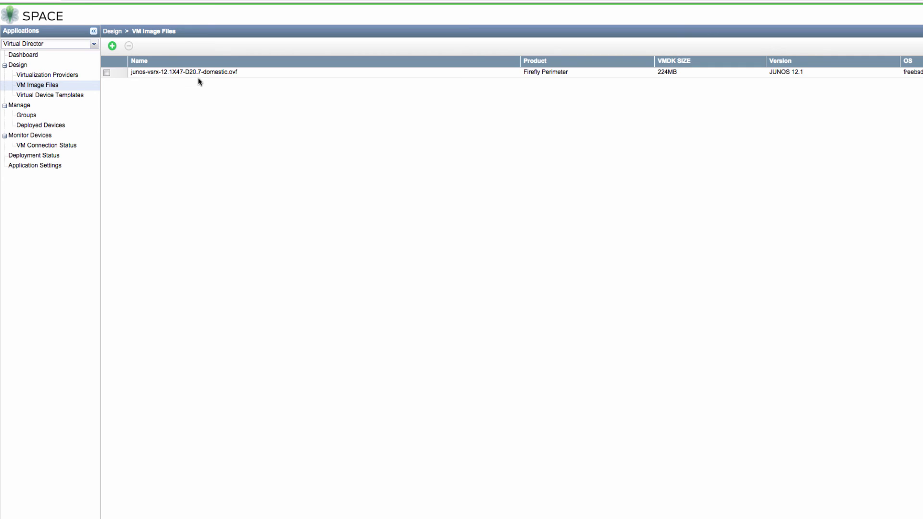
pyautogui.click(50, 95)
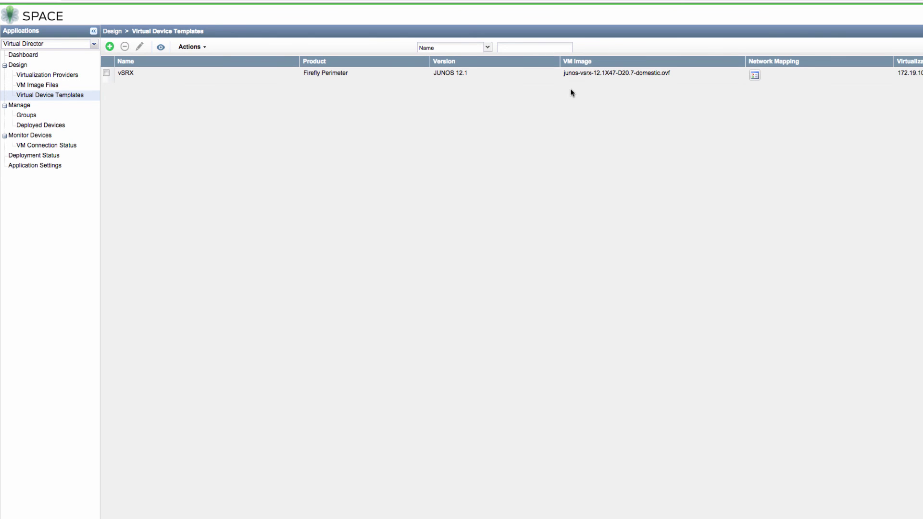
pyautogui.click(755, 75)
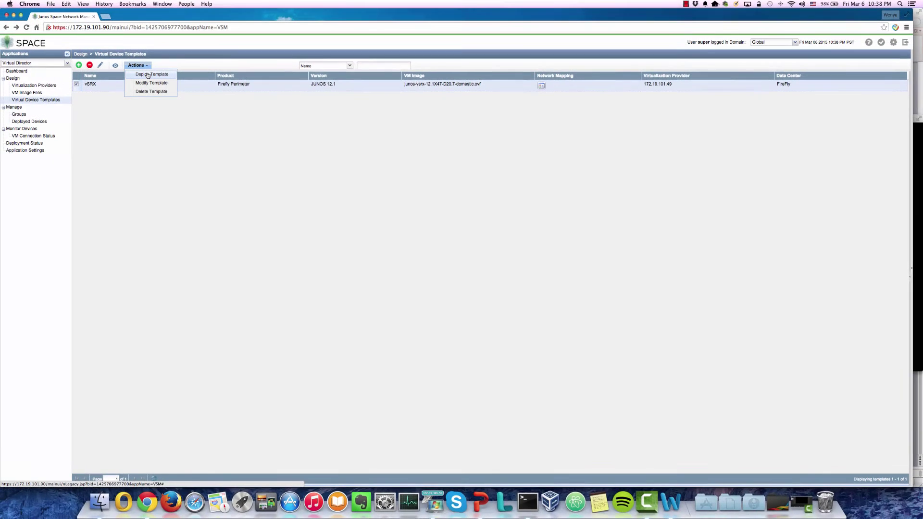
# Start deploying the vSRX template and review its template information, host, virtual machine and boot-up configuration, plus the number of machines to deploy.
pyautogui.click(147, 75)
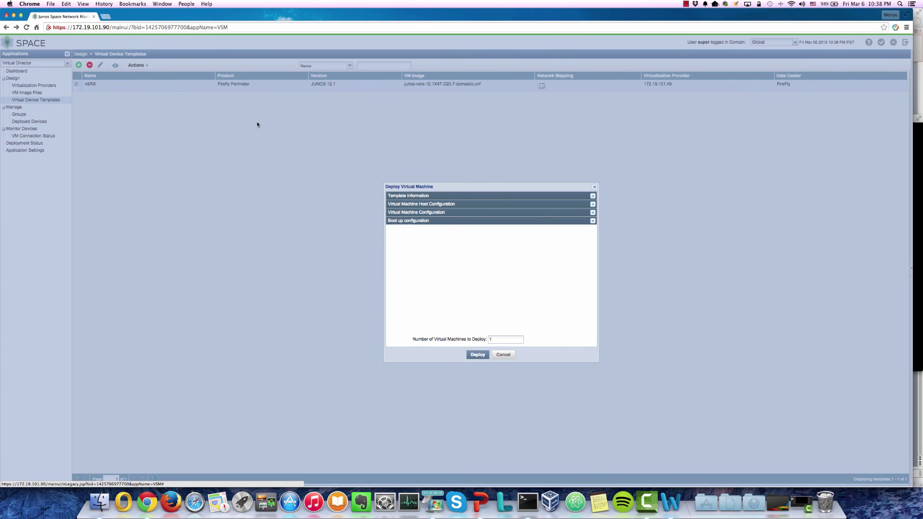
pyautogui.moveTo(426, 189); pyautogui.dragTo(407, 178)
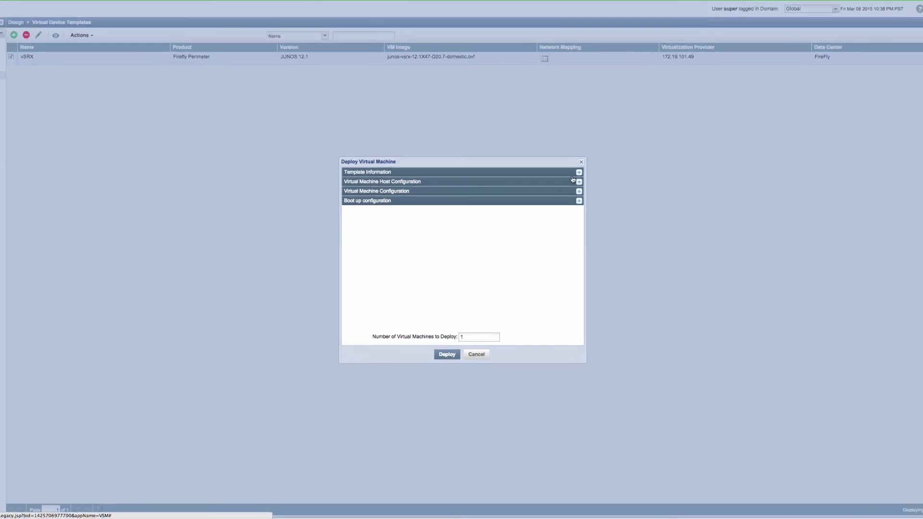
pyautogui.click(579, 172)
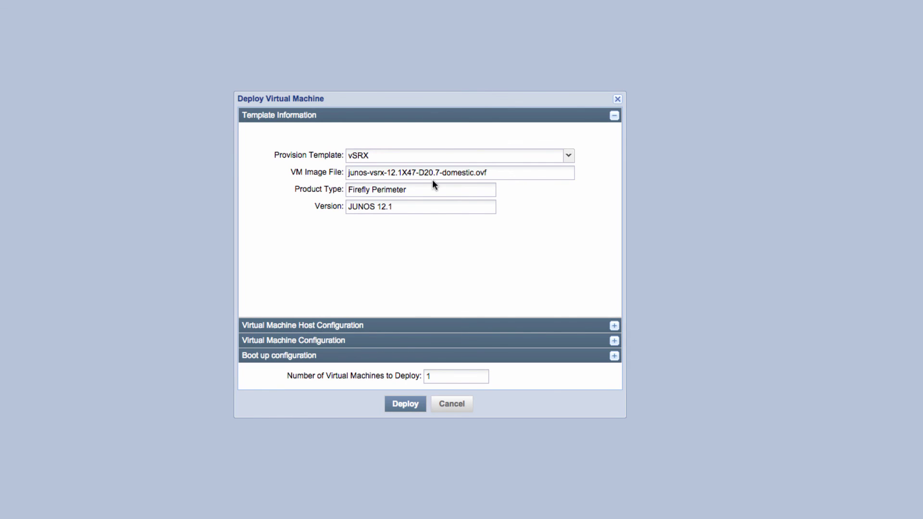
pyautogui.click(614, 325)
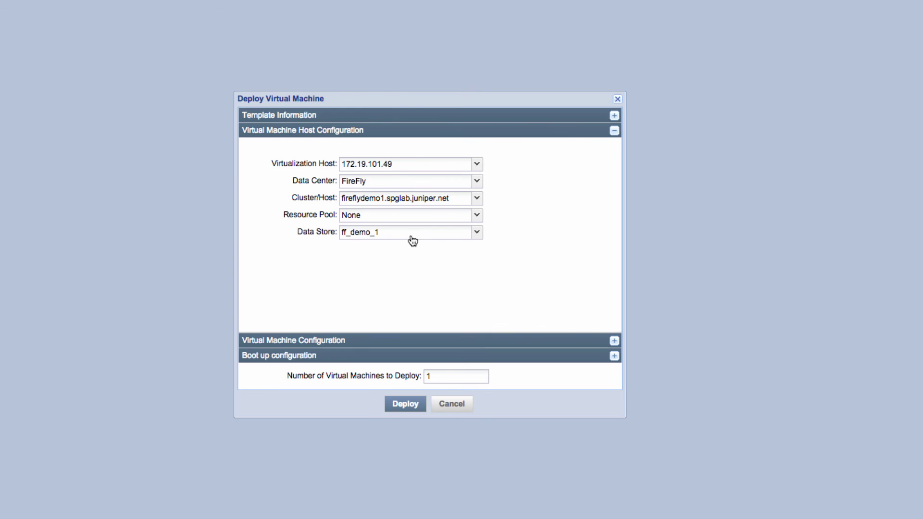
pyautogui.click(529, 341)
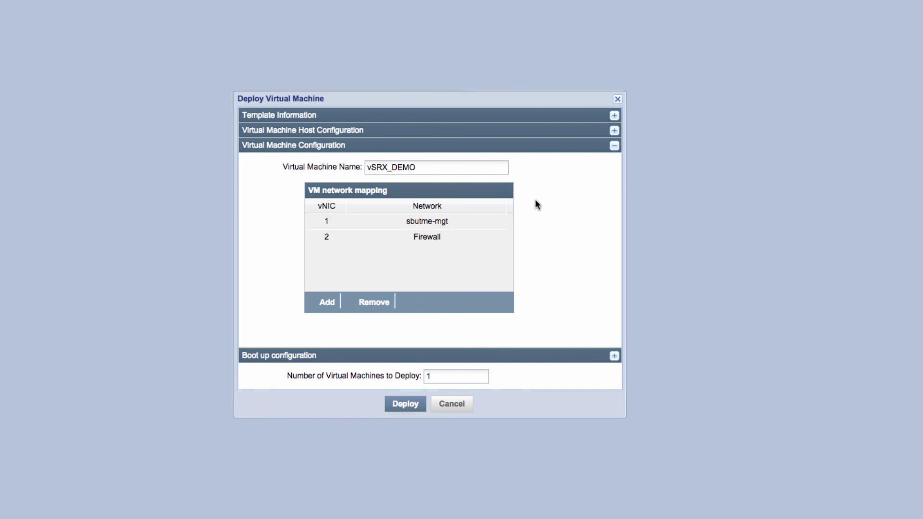
pyautogui.click(464, 362)
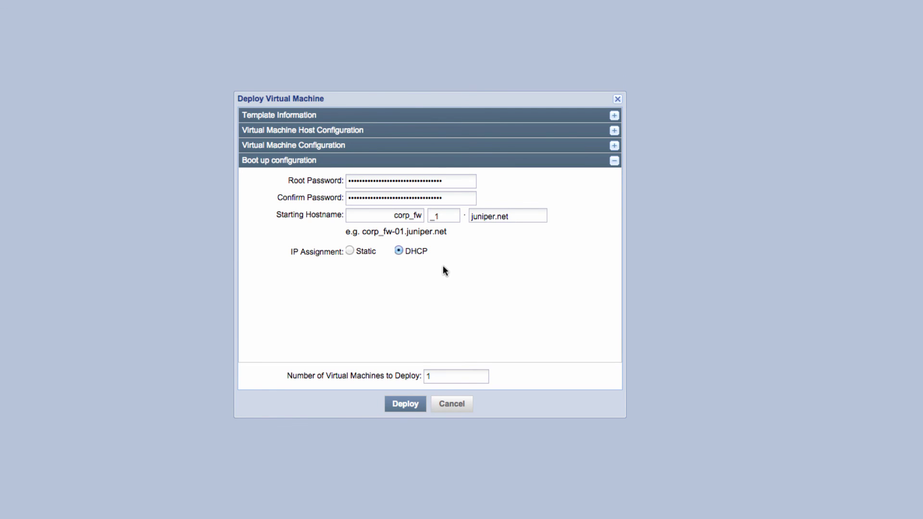
pyautogui.click(443, 376)
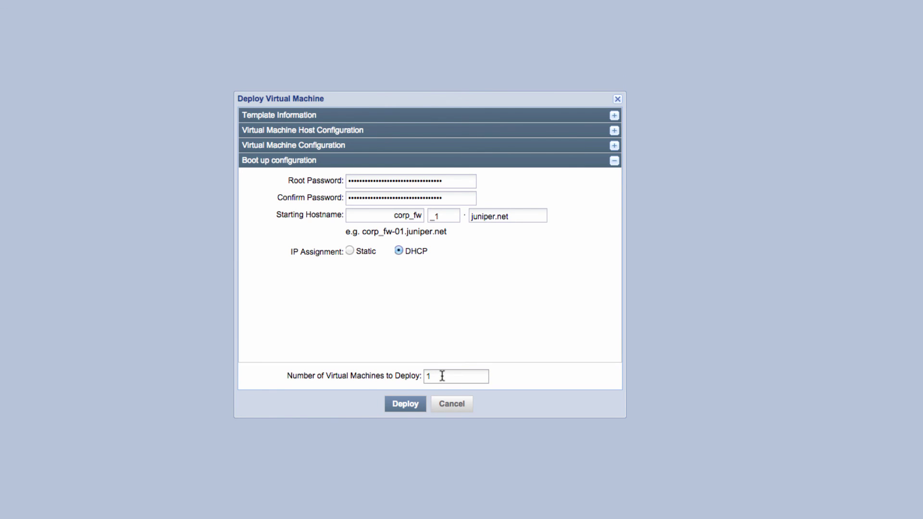